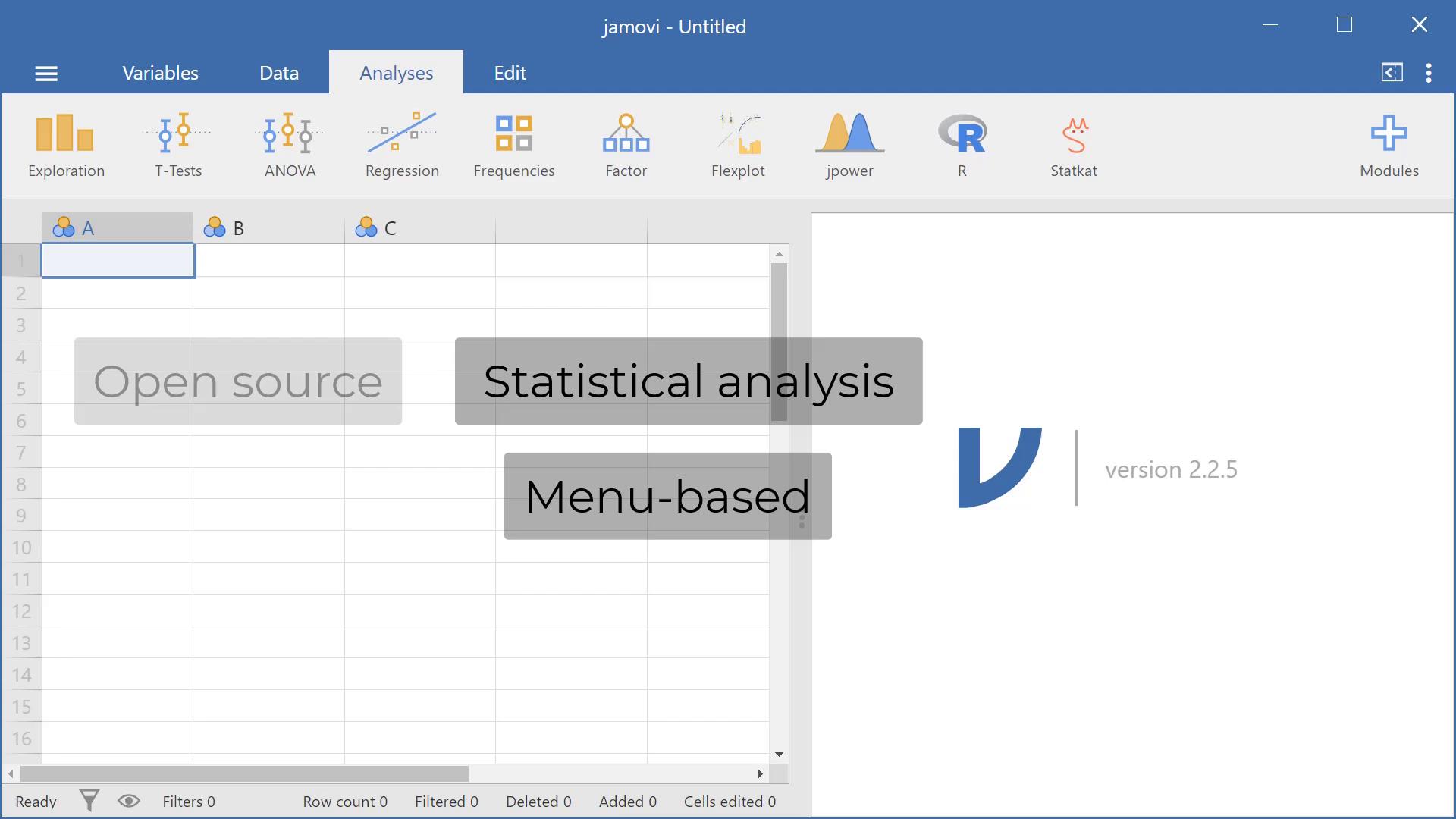
Preview the Exploration, T-Tests, ANOVA and Regression analysis menus, ending back on Exploration.
click(95, 170)
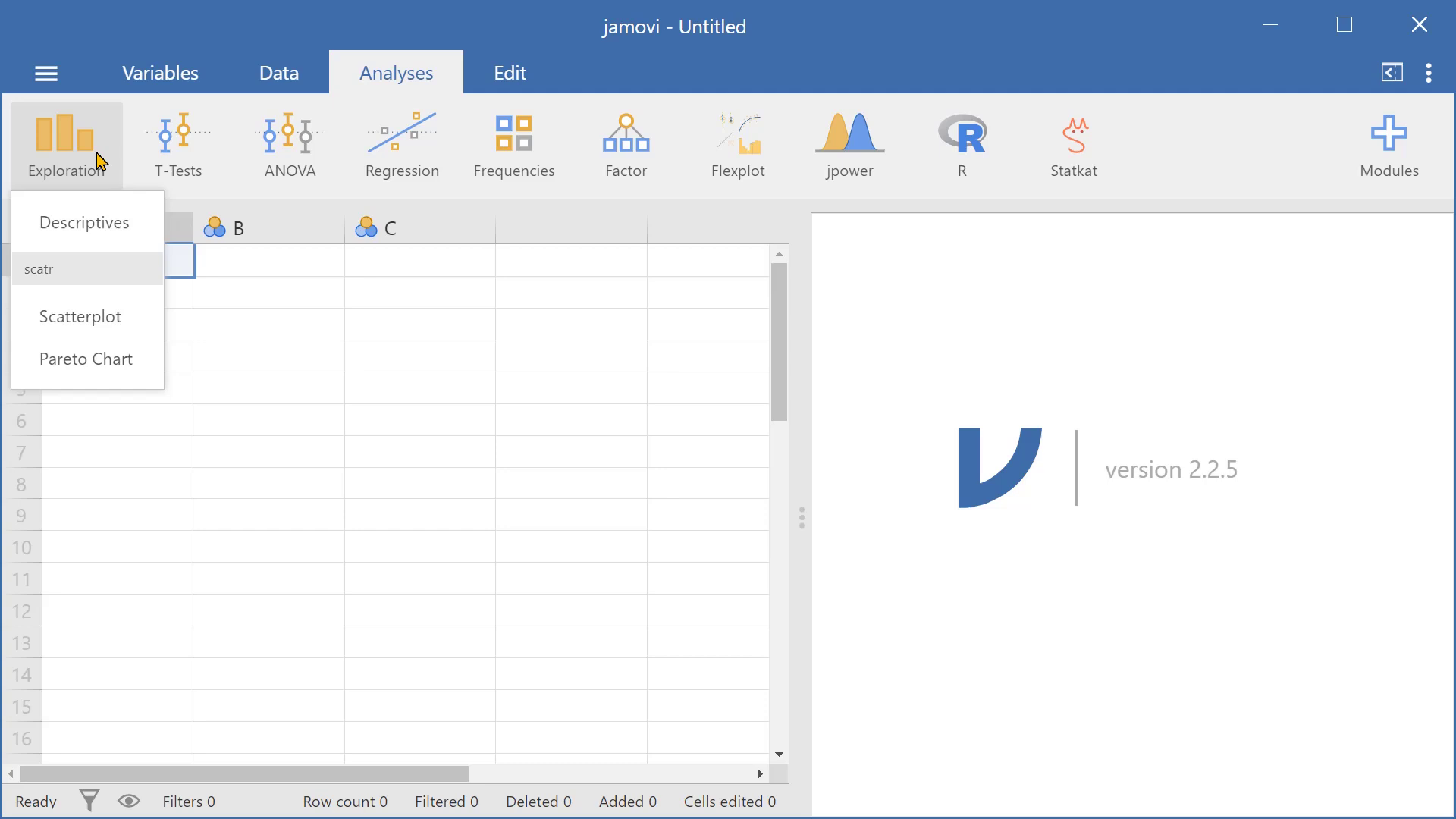
click(179, 152)
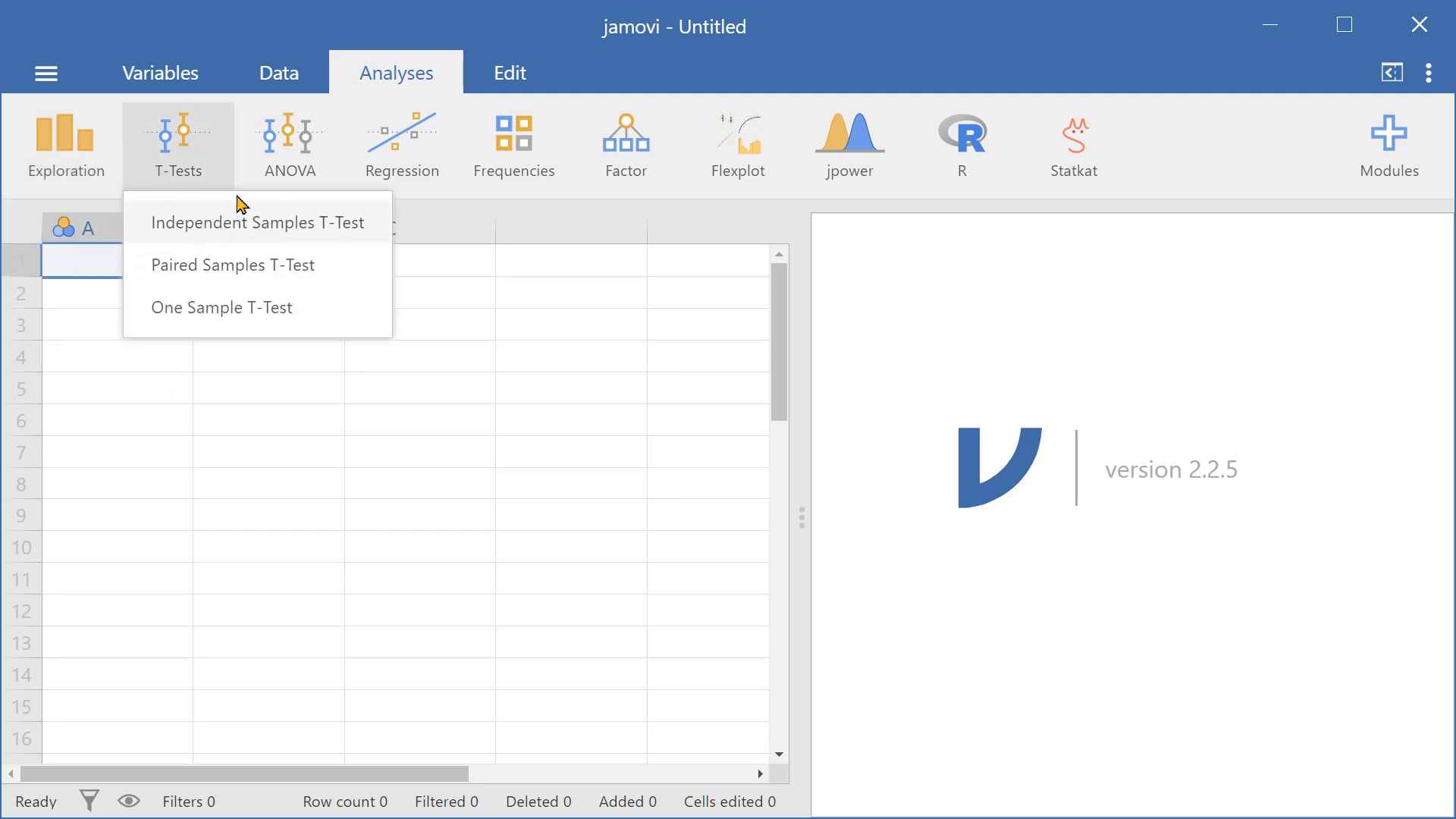
click(282, 162)
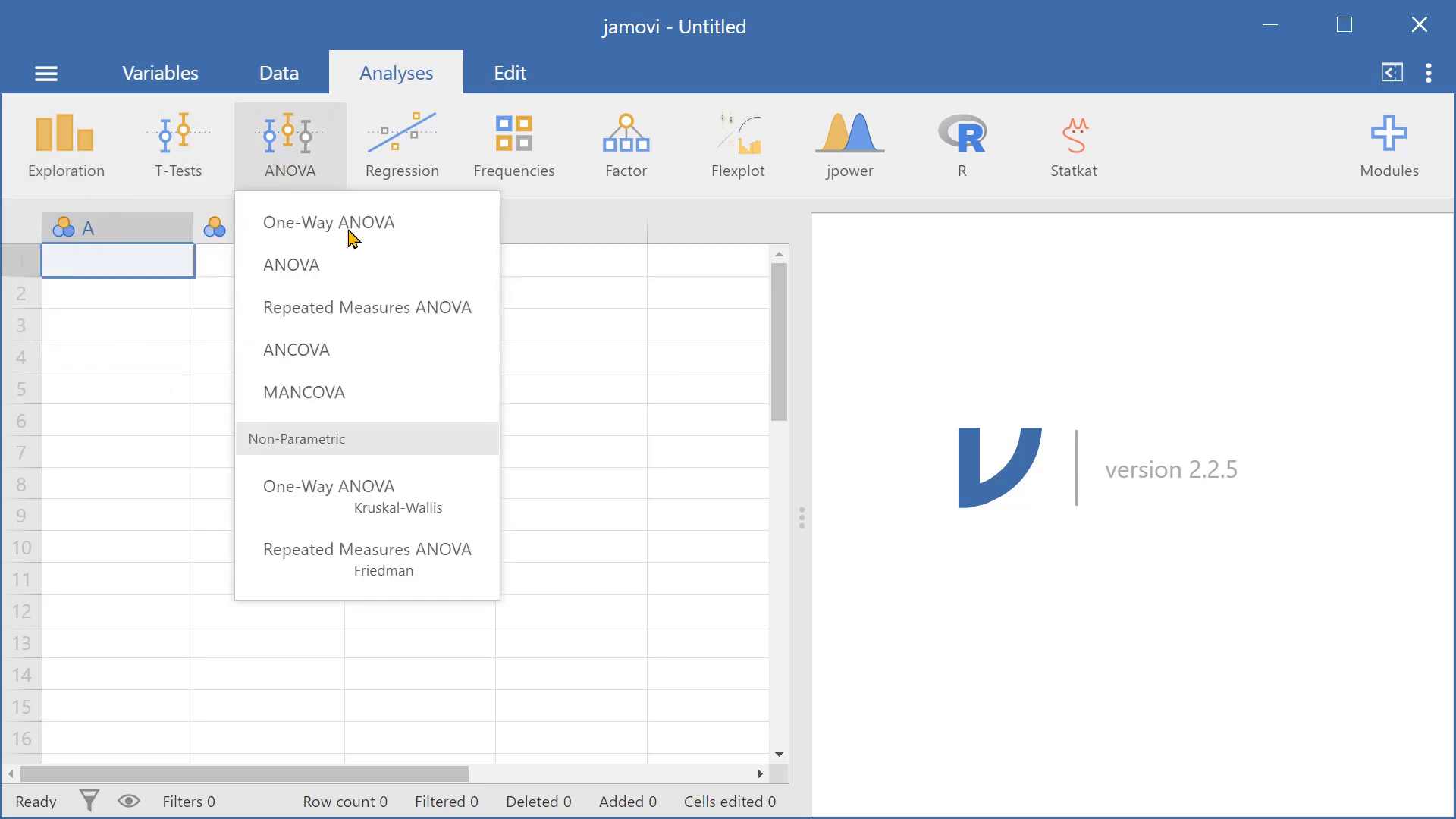
click(391, 177)
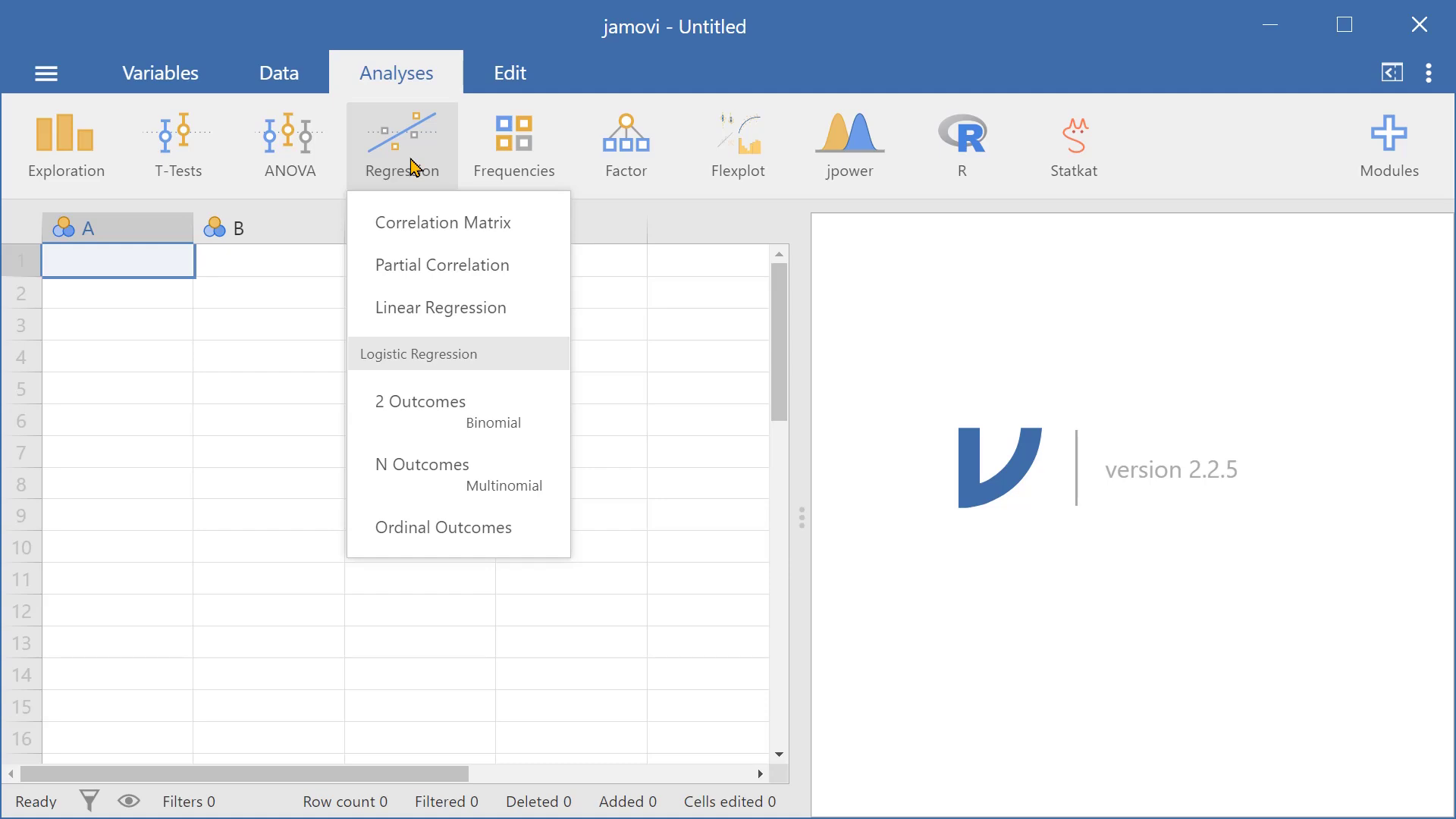
click(67, 159)
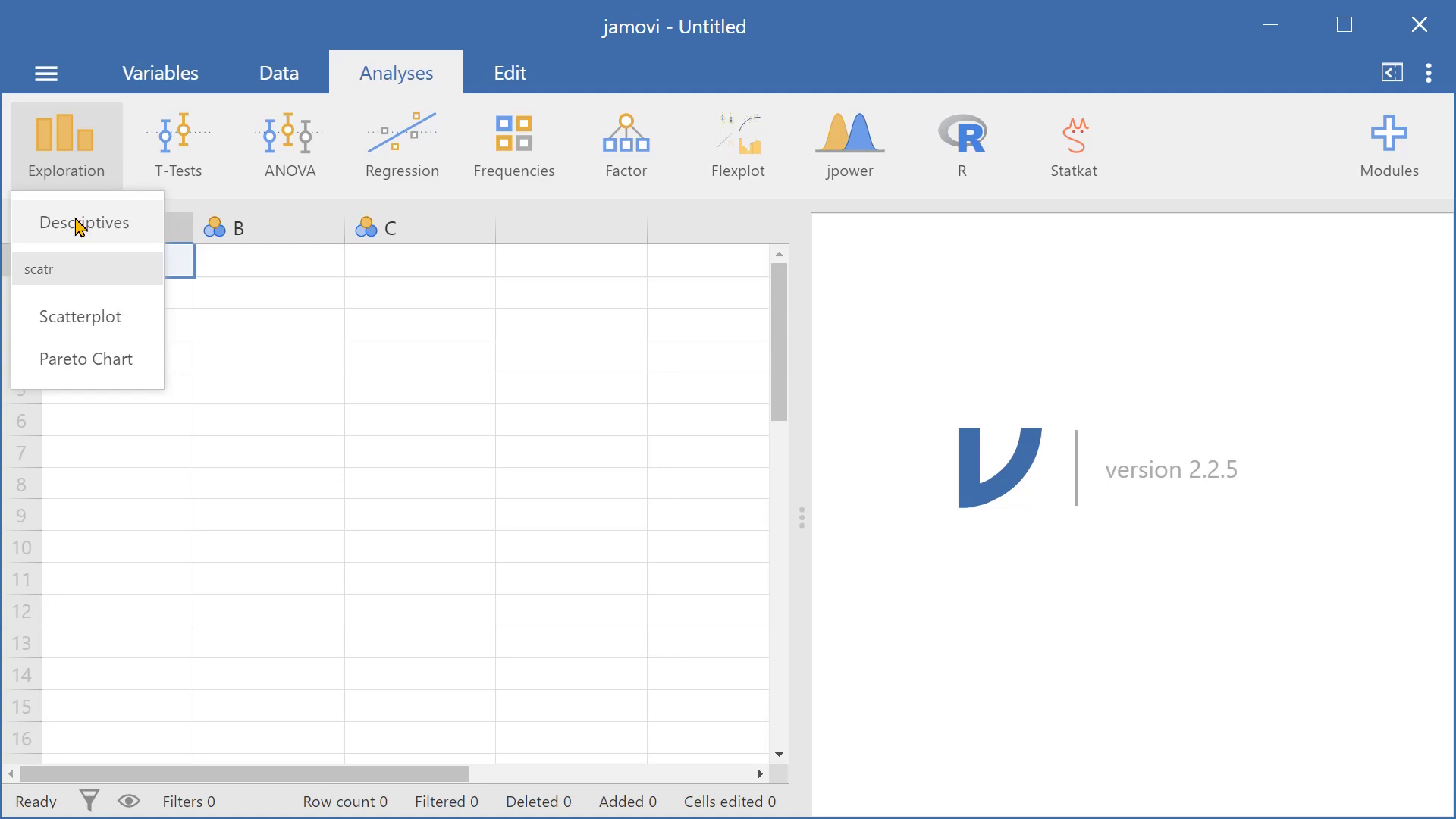
Load the Big 5 (Dolan, Oort, Stoel & Wicherts, 2009) example dataset from the Data Library.
click(49, 81)
click(114, 345)
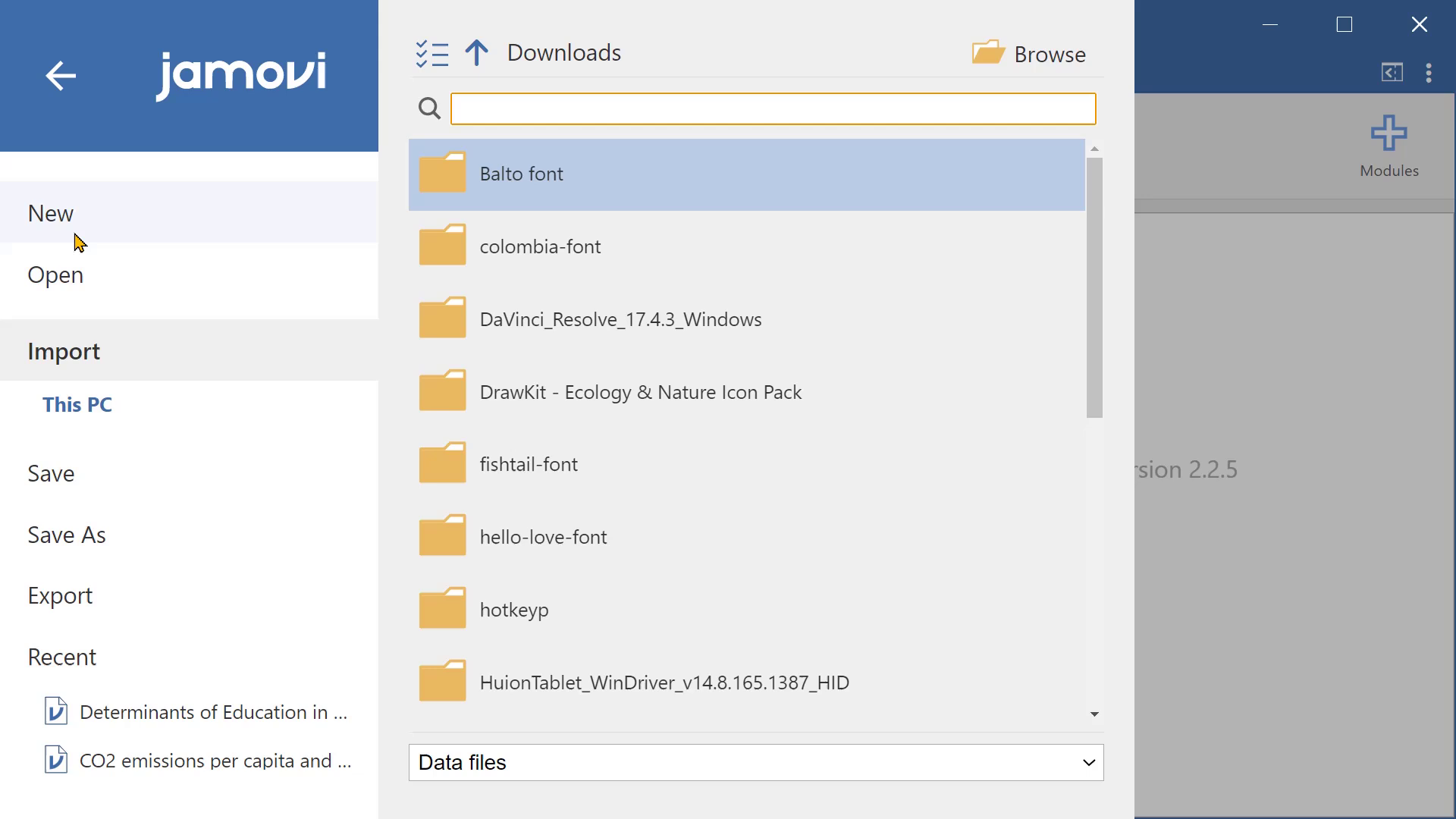
click(155, 501)
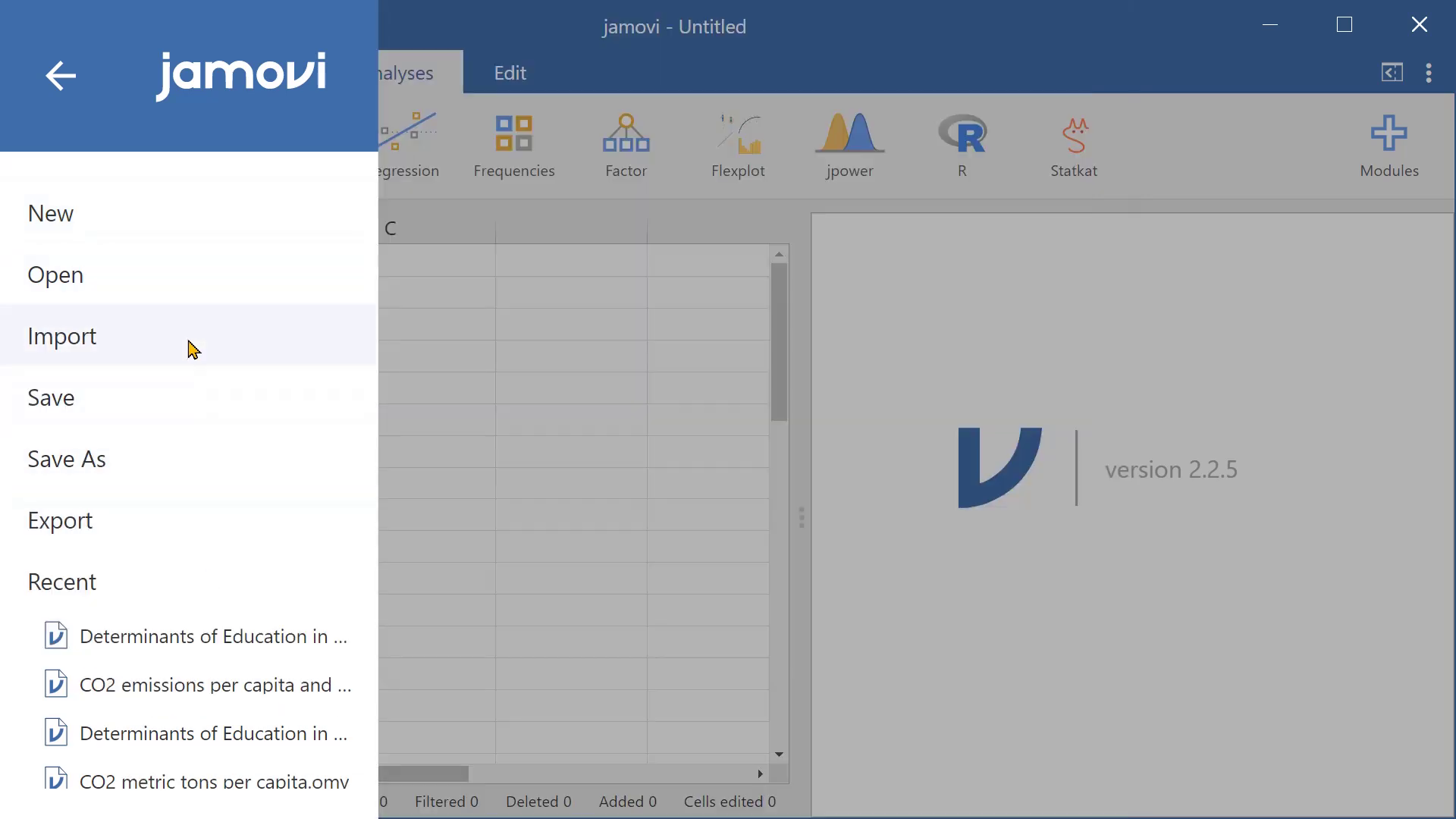
click(190, 295)
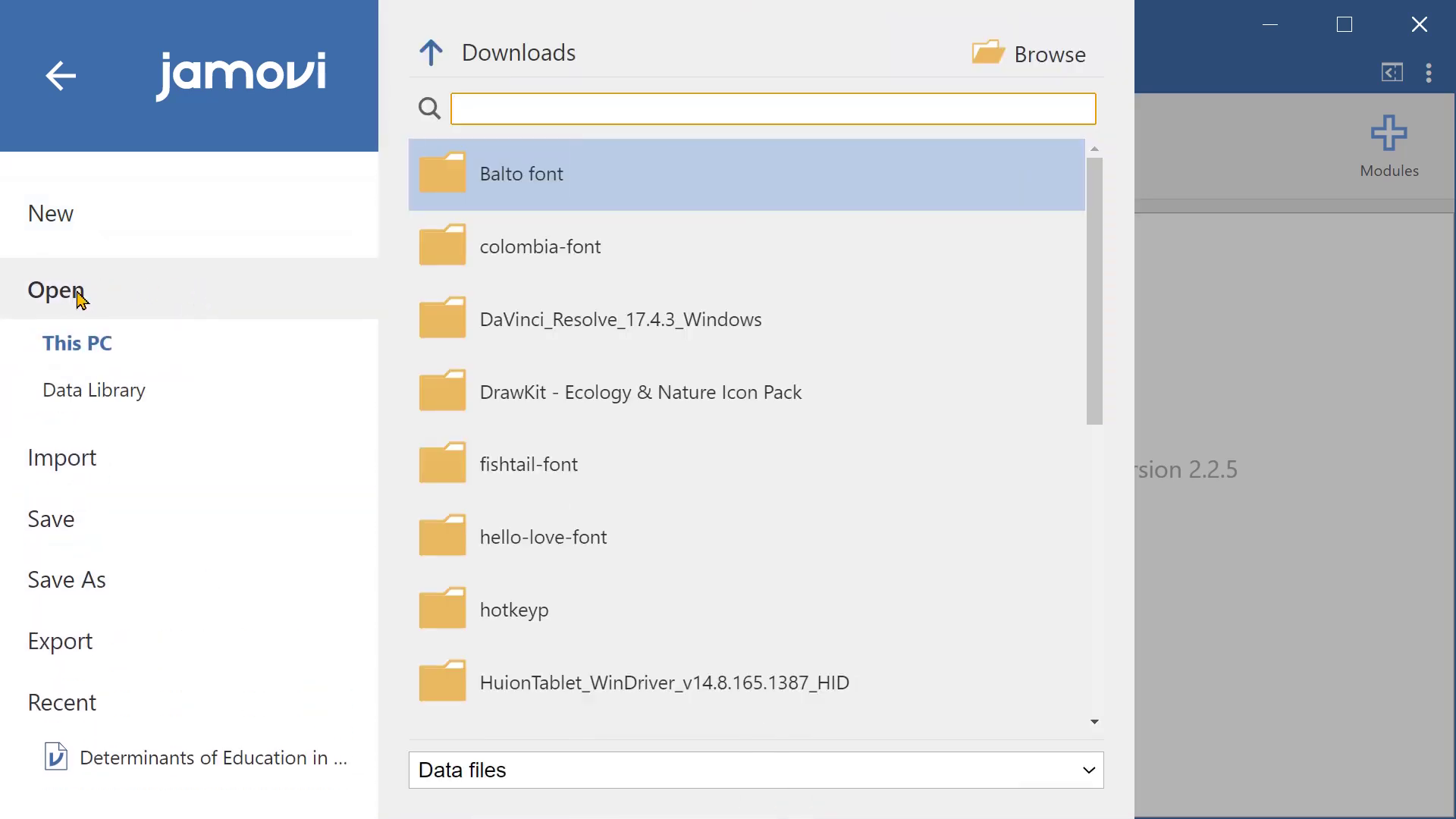
click(67, 406)
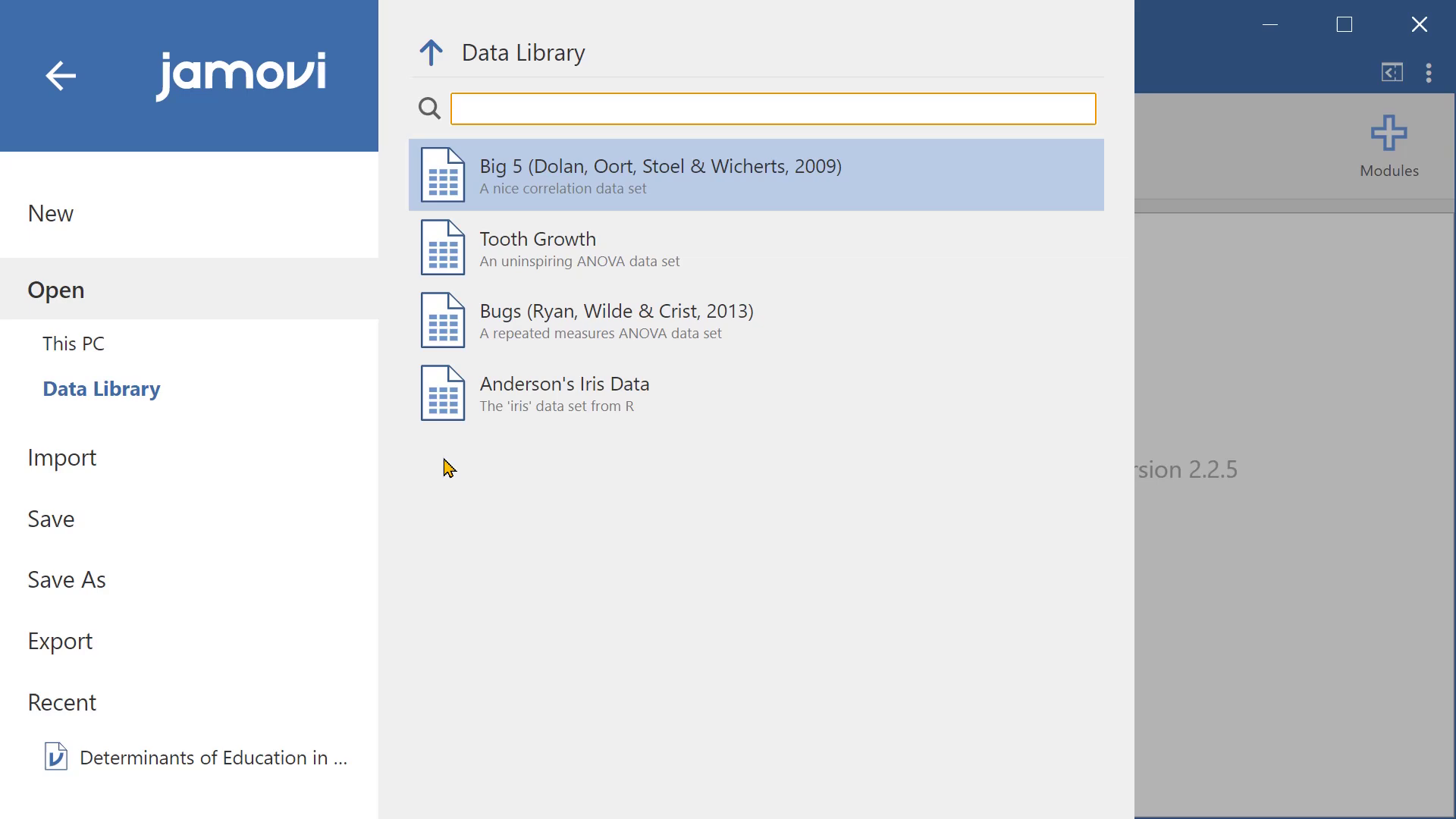
click(664, 187)
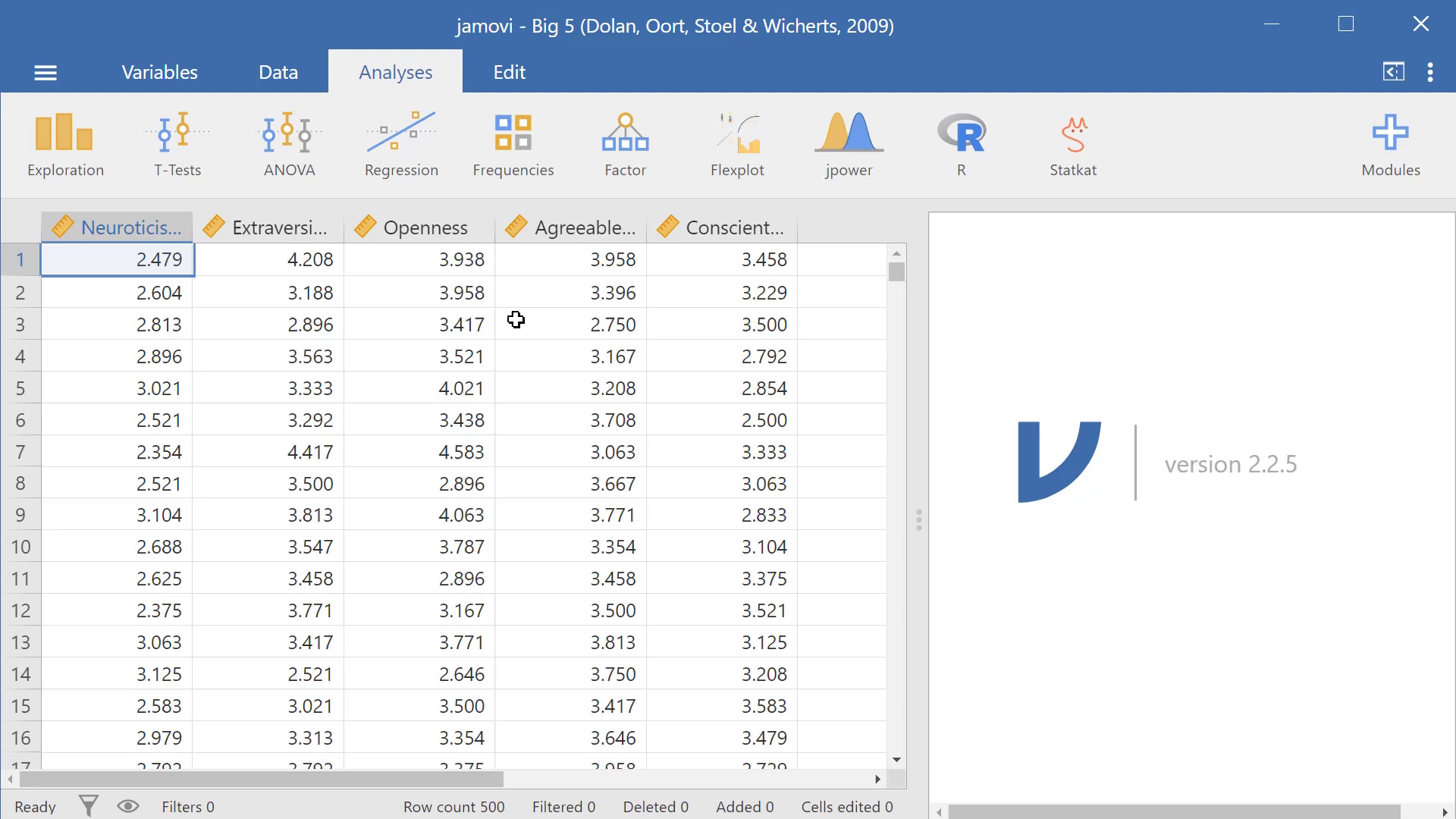
Run Descriptives on Neuroticism, Extraversion, Openness, Agreeableness and Conscientiousness, then hide the options panel.
click(103, 166)
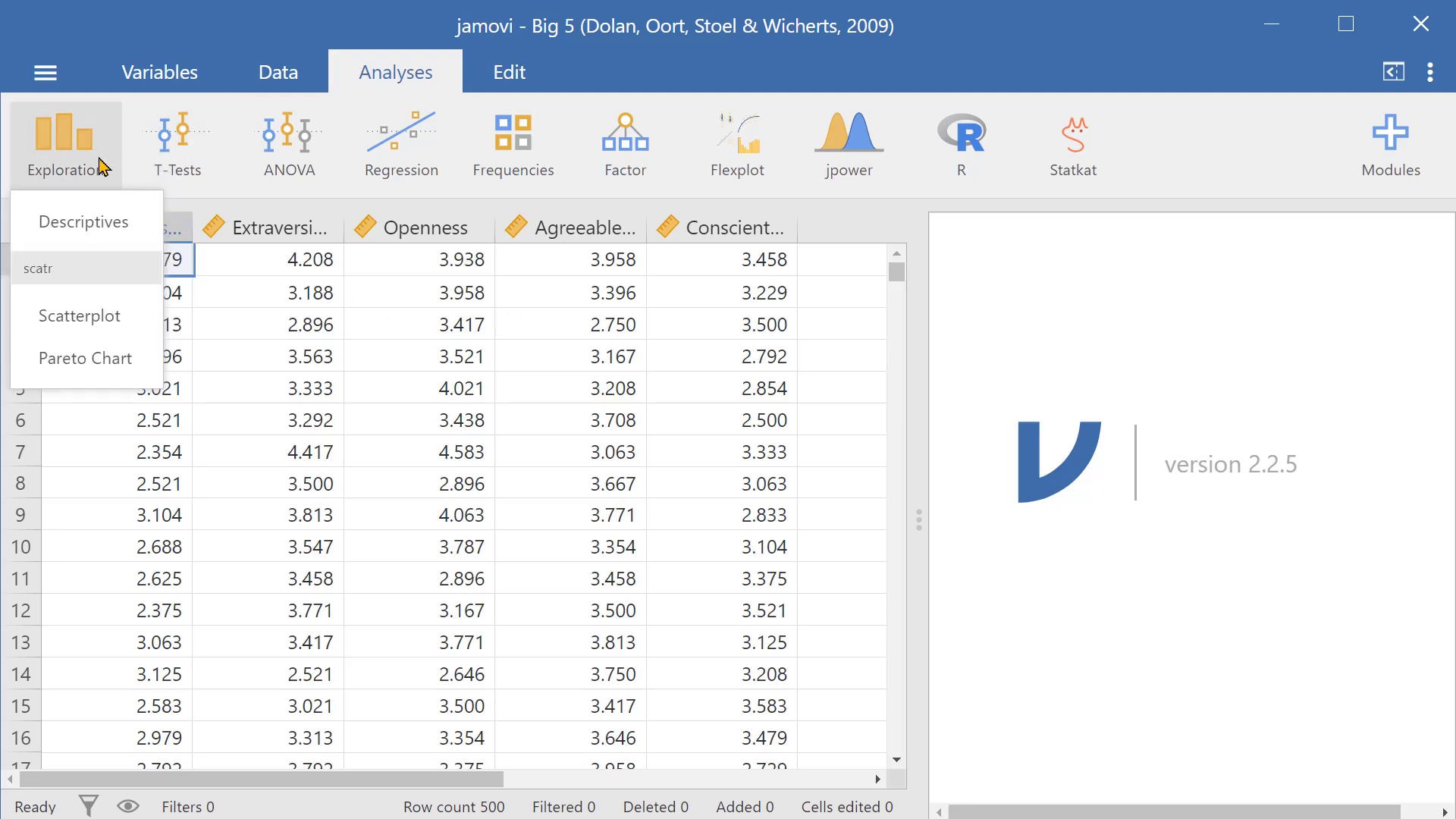
click(101, 225)
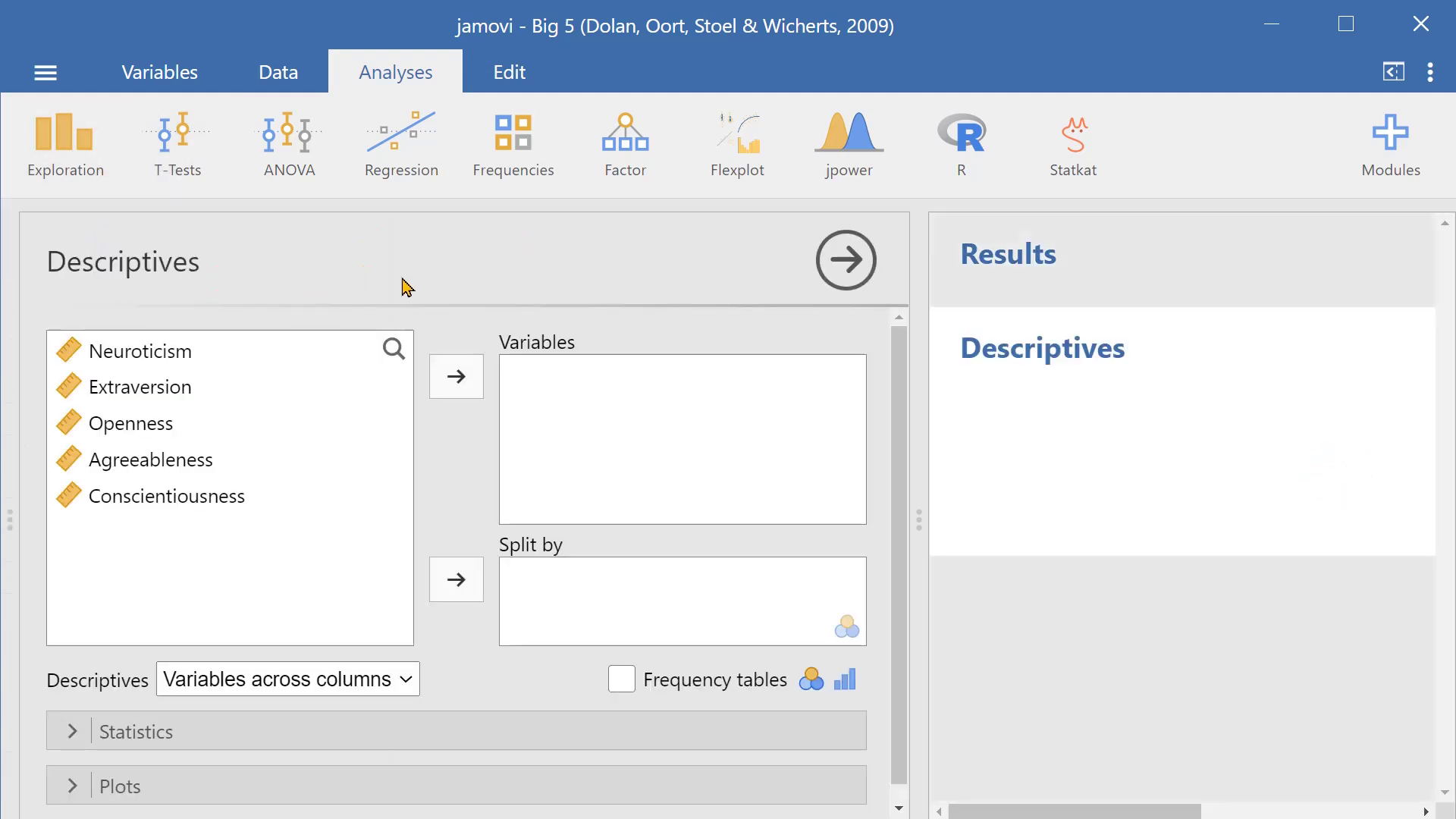
click(294, 362)
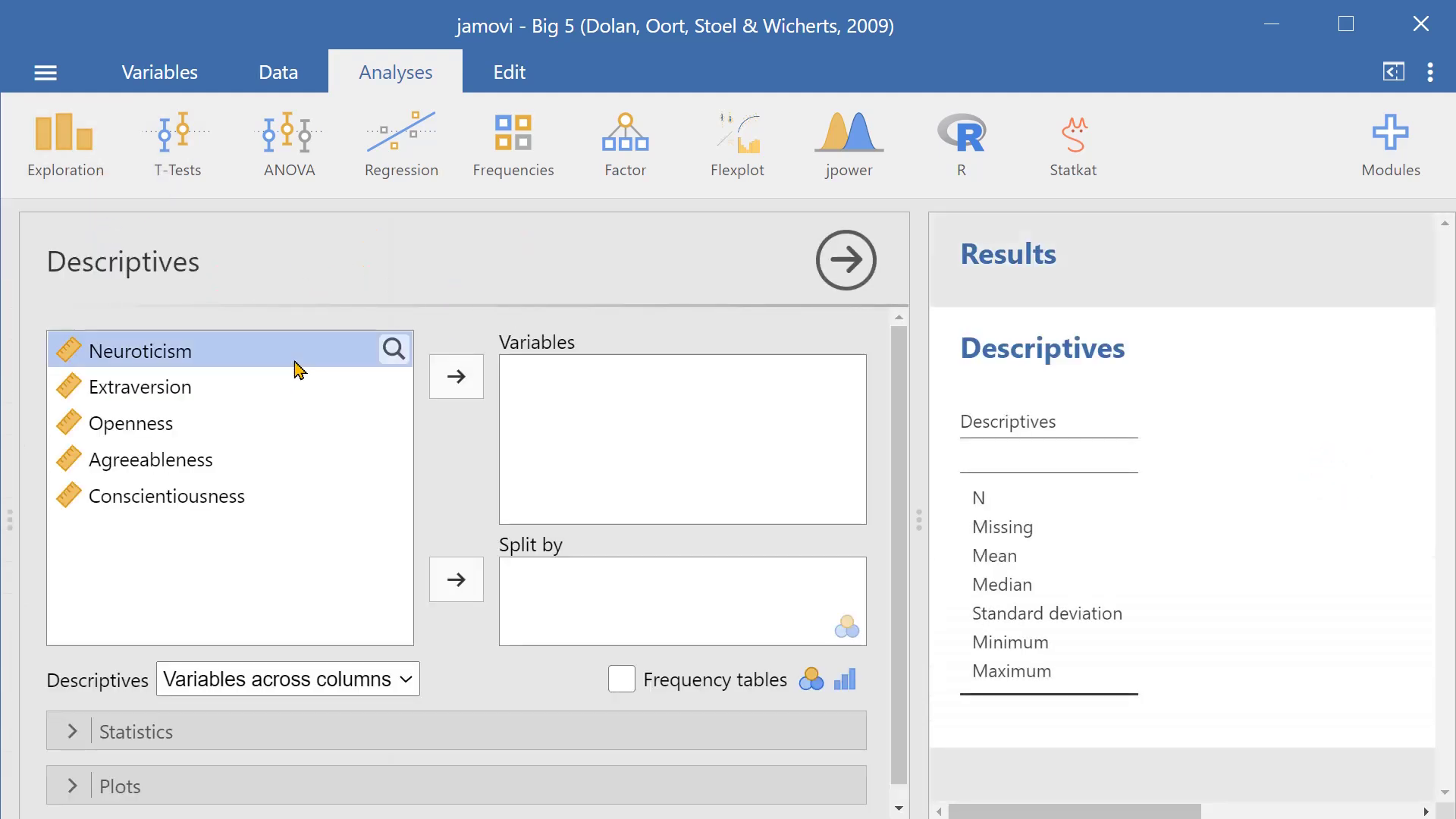
click(274, 506)
shift+click(262, 363)
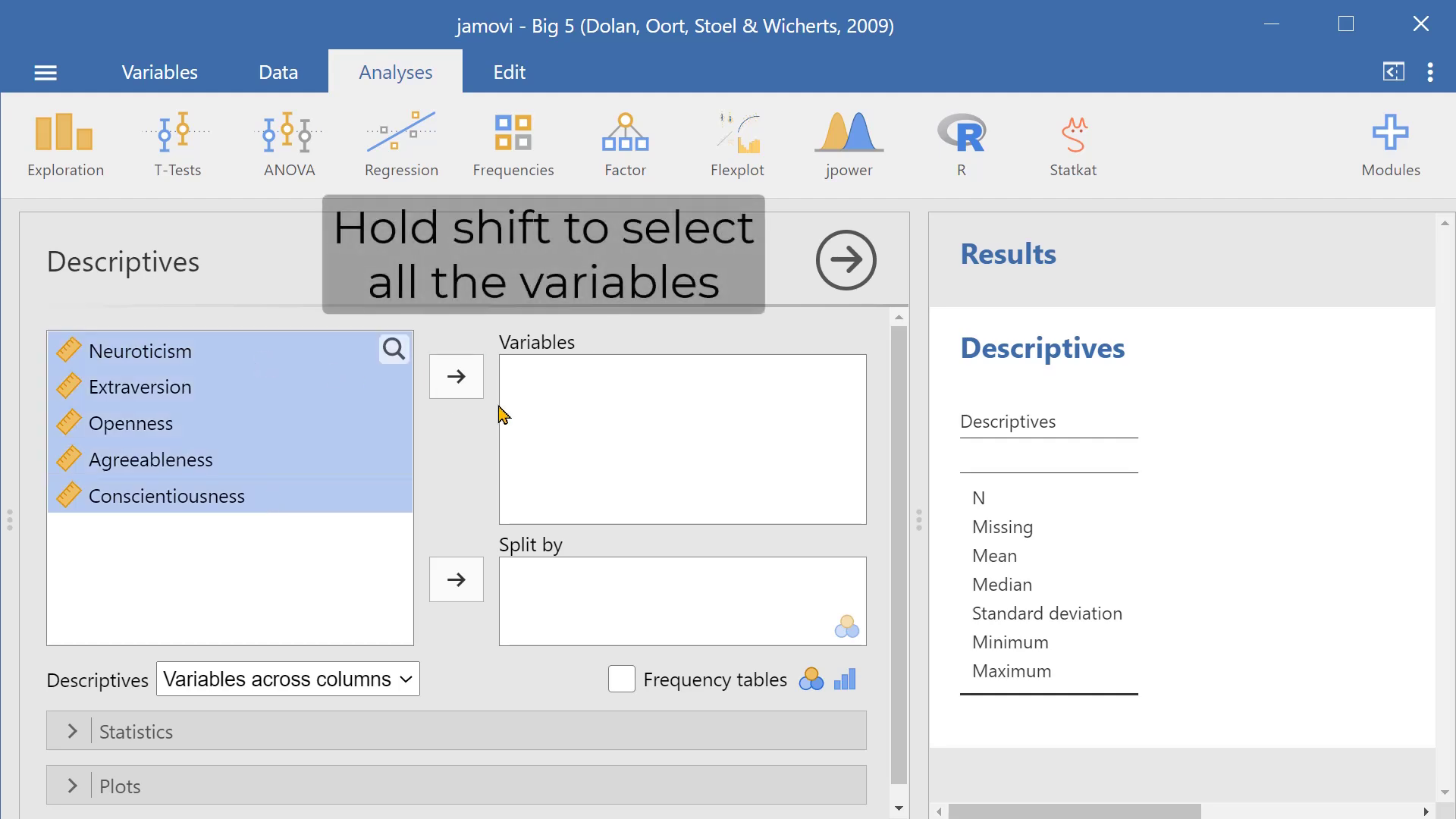
click(476, 383)
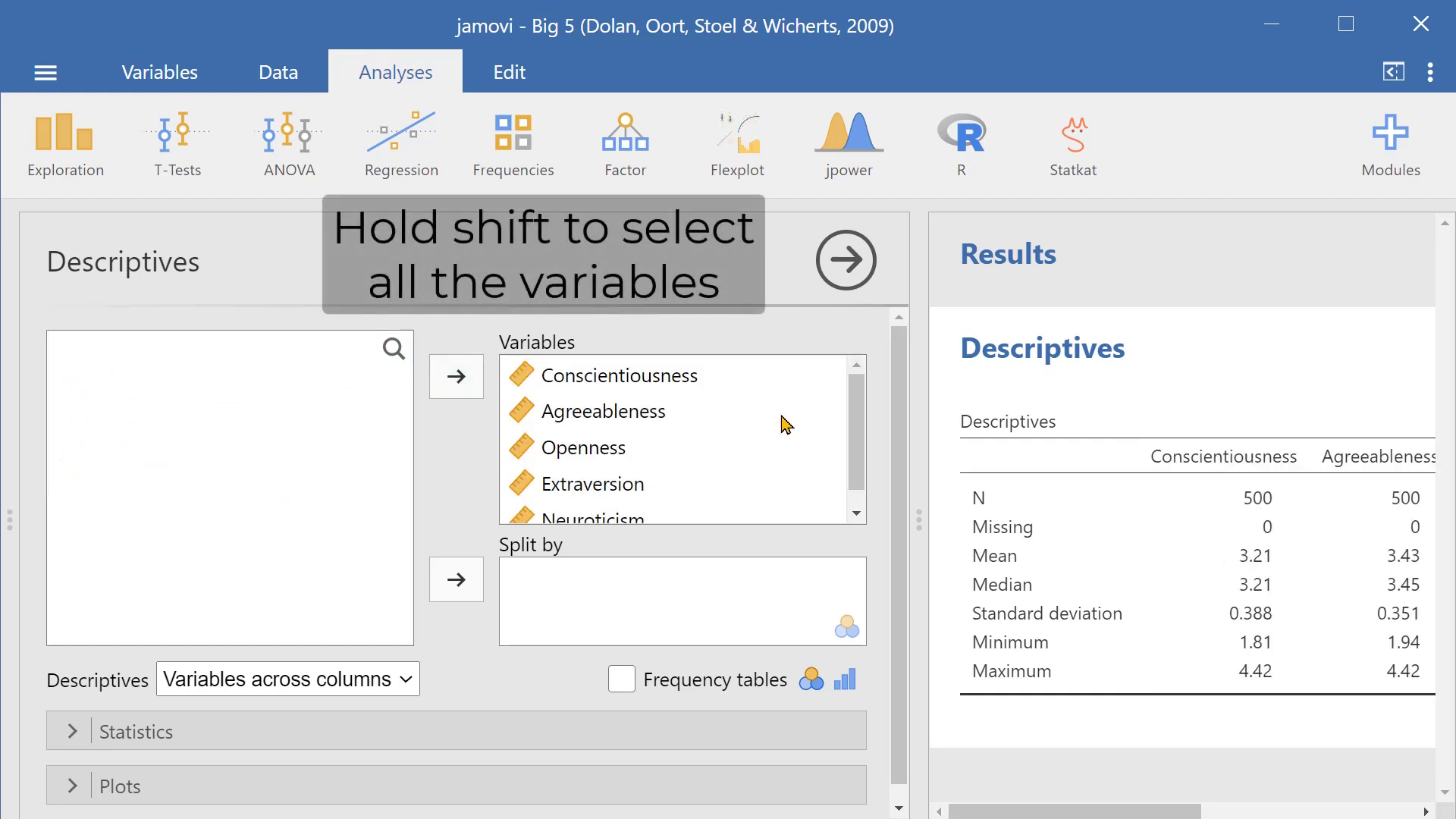
click(867, 265)
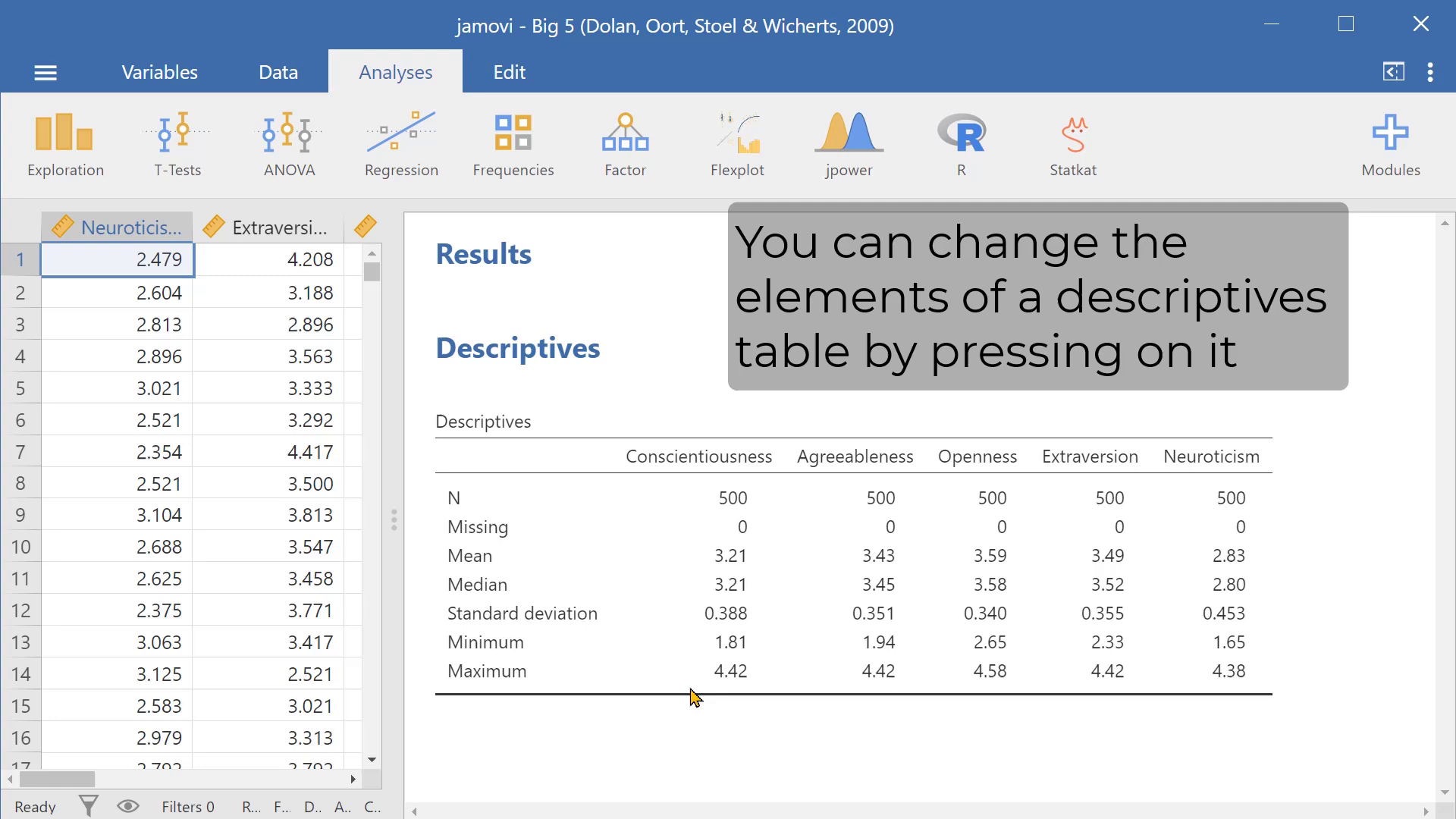
Enable the Shapiro-Wilk normality test in the Descriptives Statistics options.
click(819, 581)
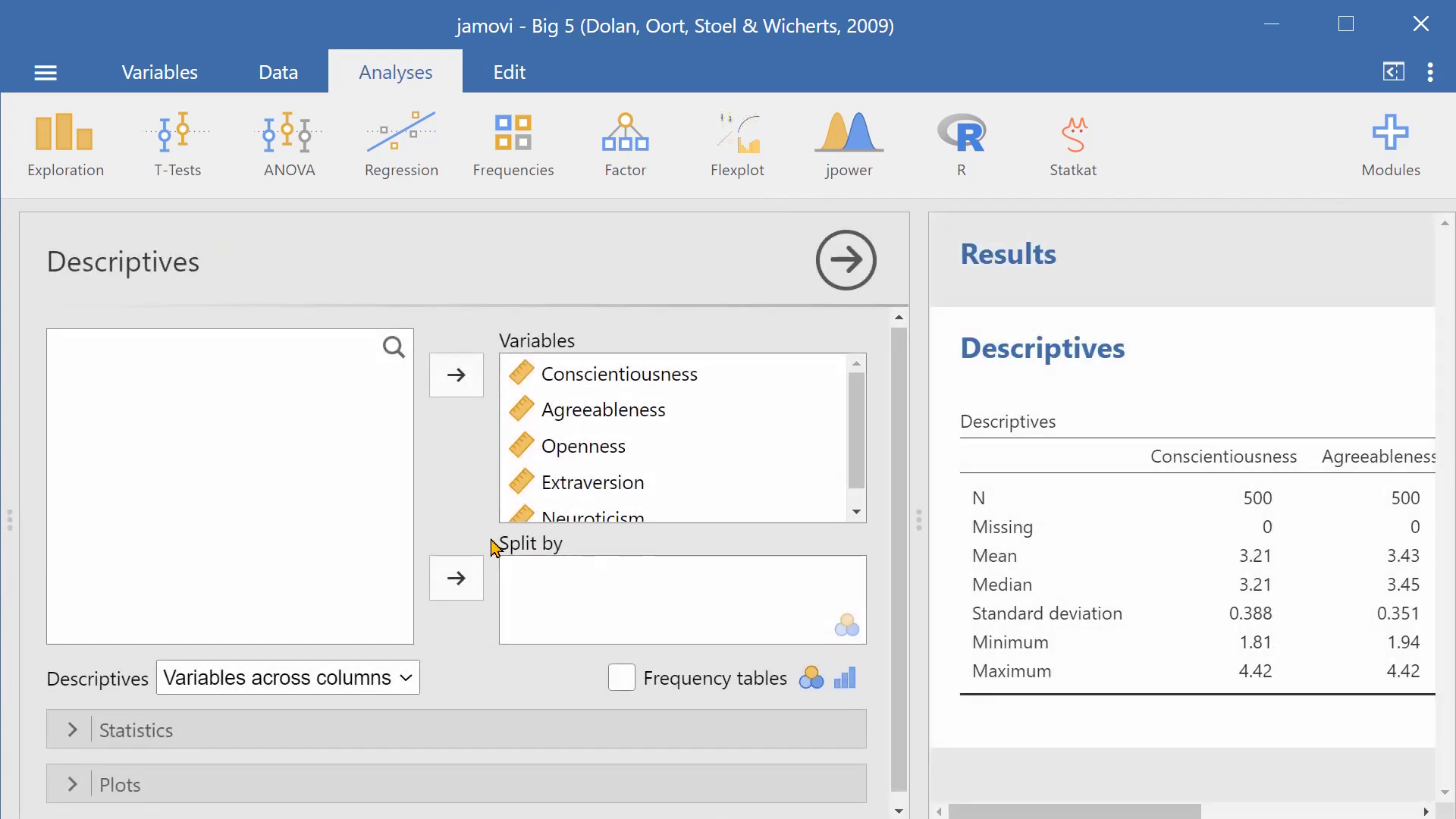
scroll(494, 546, down, 1)
click(455, 717)
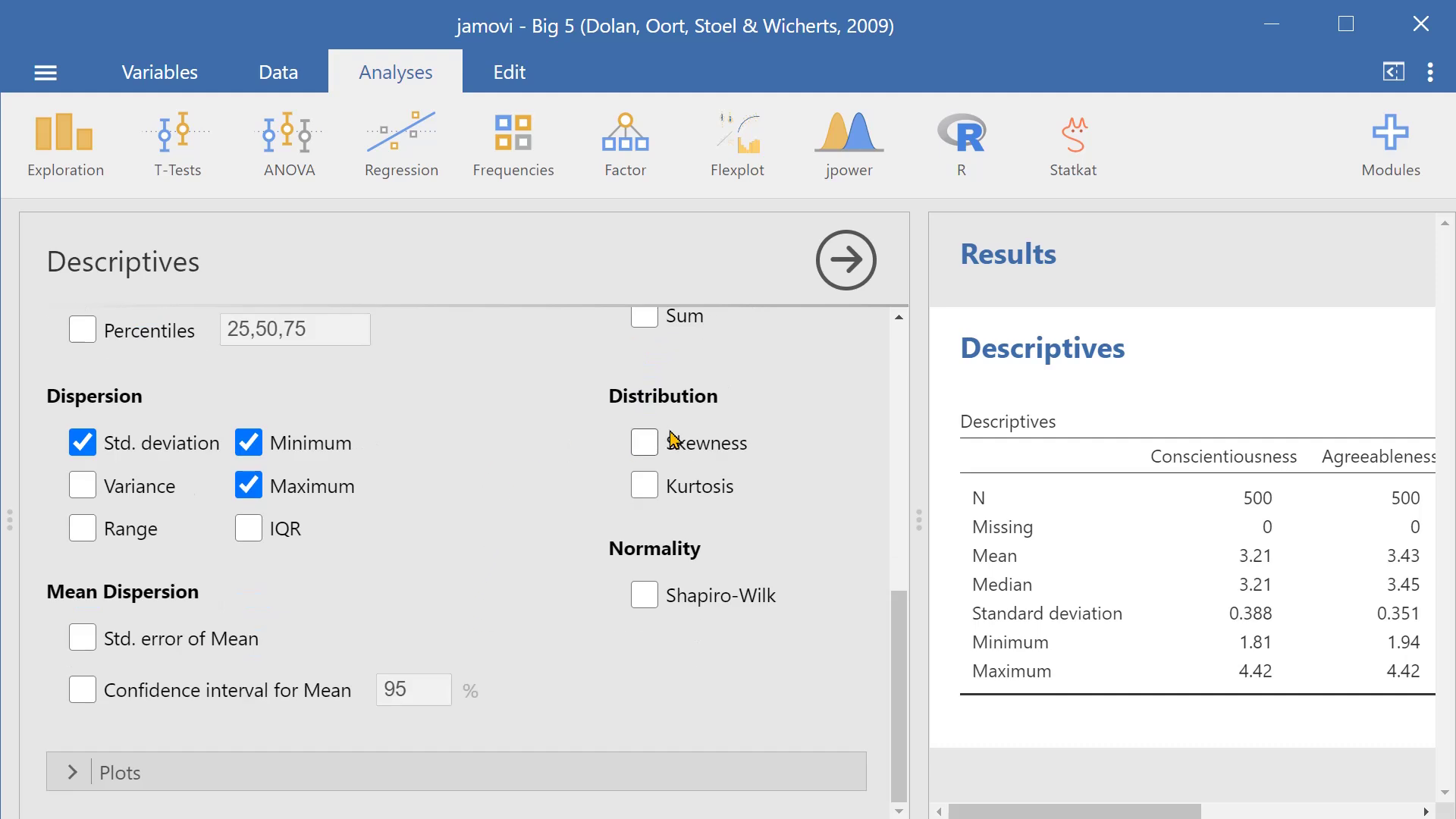
click(643, 595)
scroll(1077, 664, down, 1)
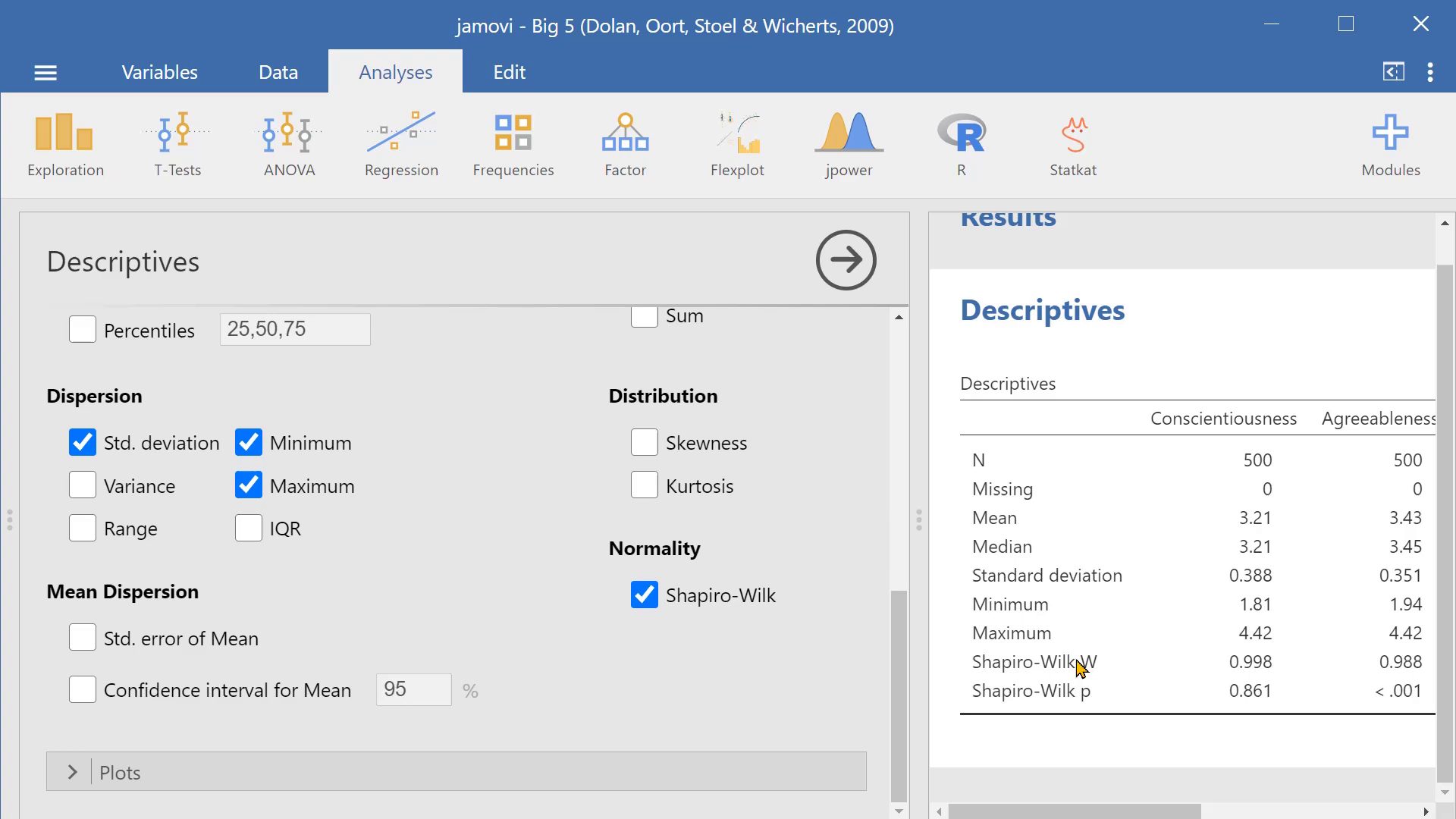
click(565, 766)
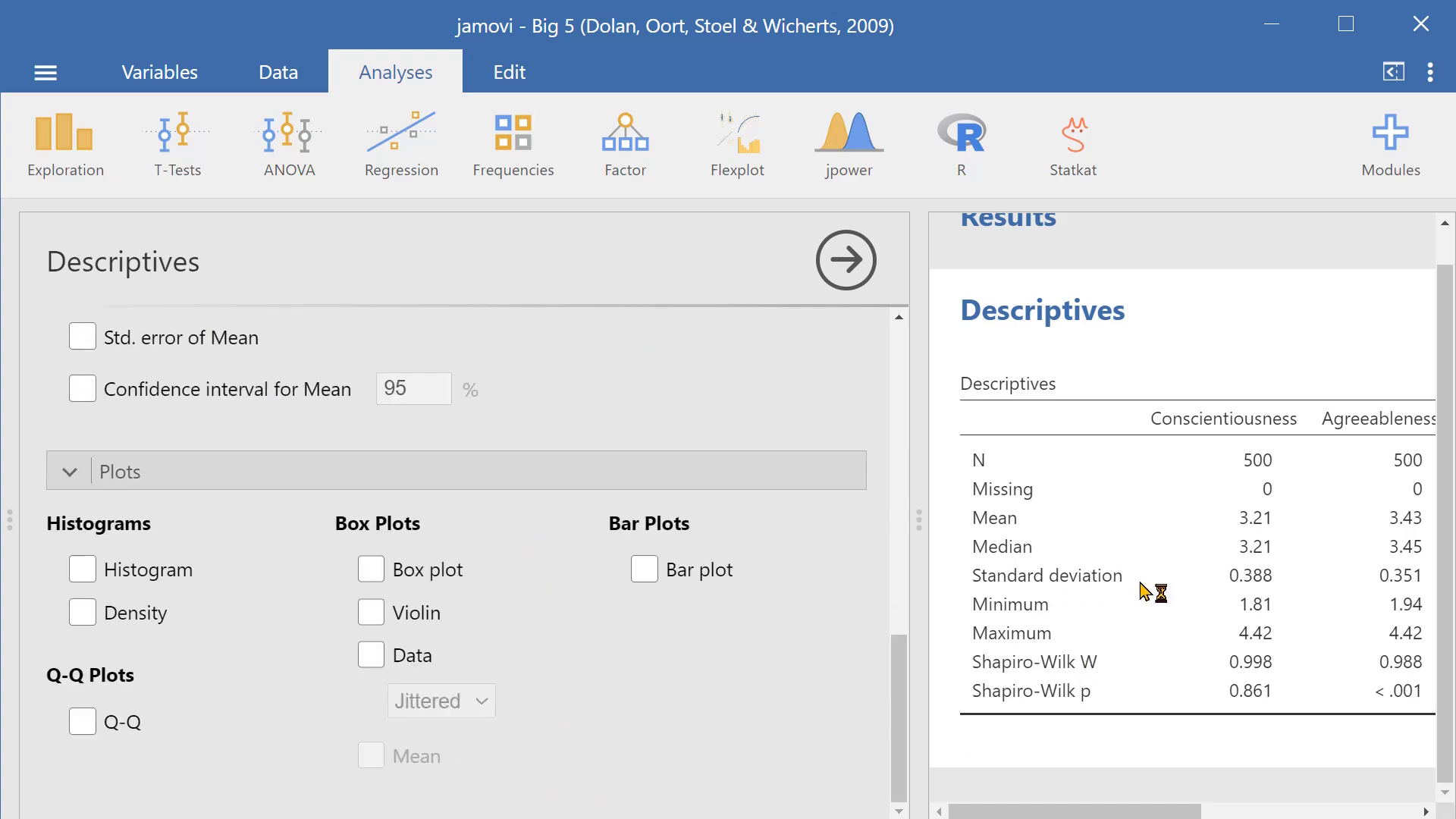
click(857, 270)
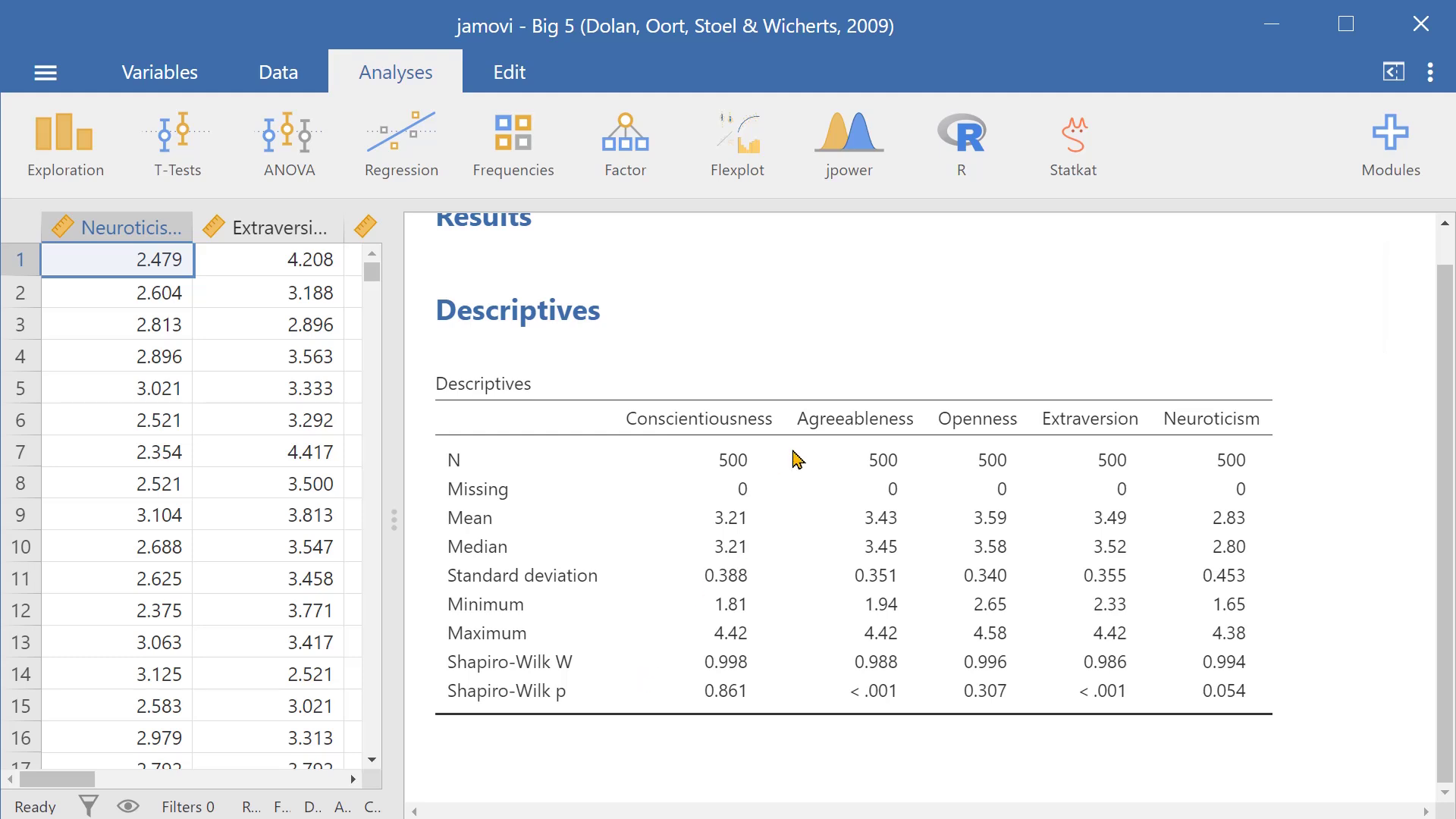
Turn on Histogram and Density plots for each variable and scroll through the resulting plots.
click(792, 518)
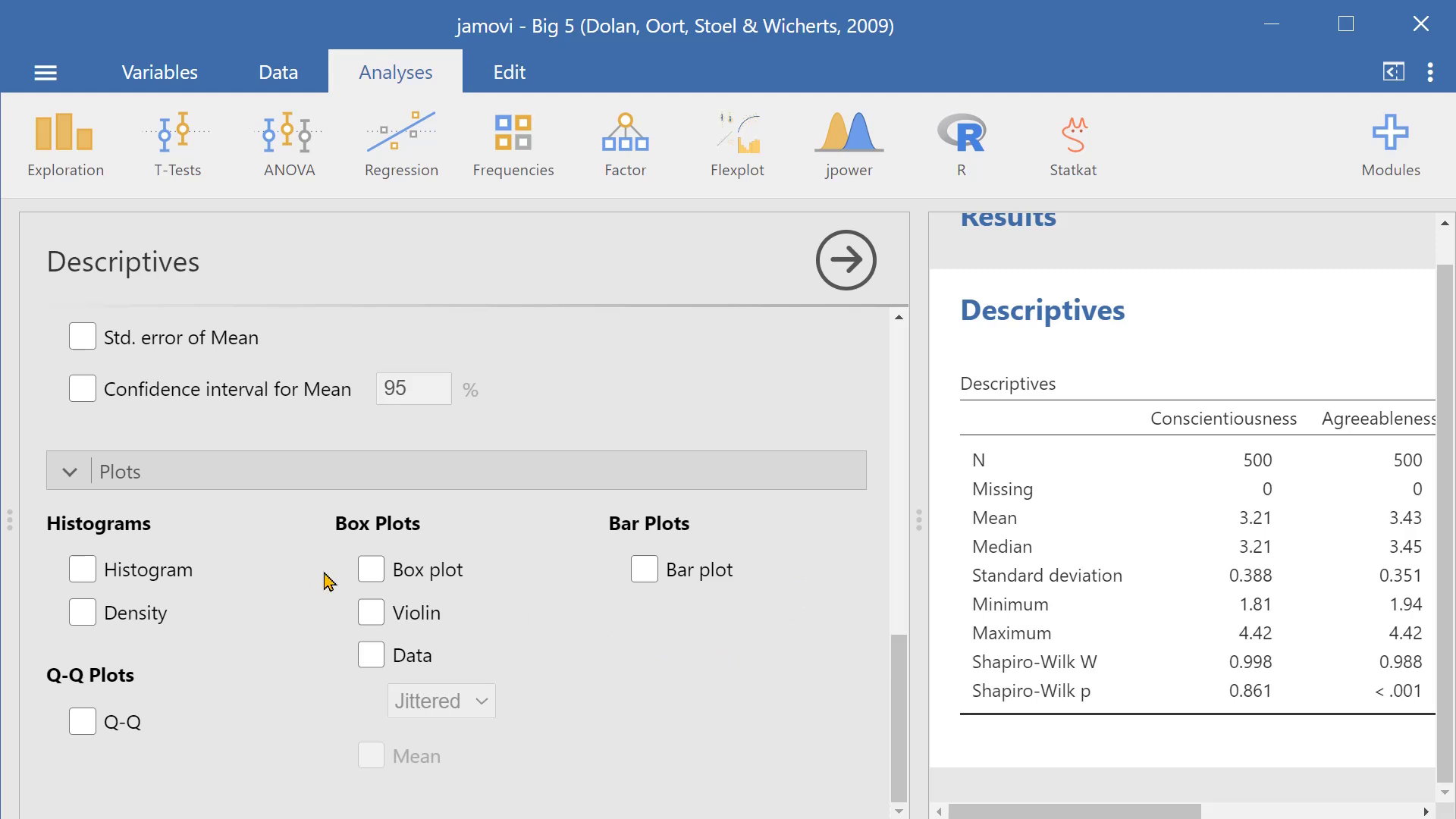
click(83, 570)
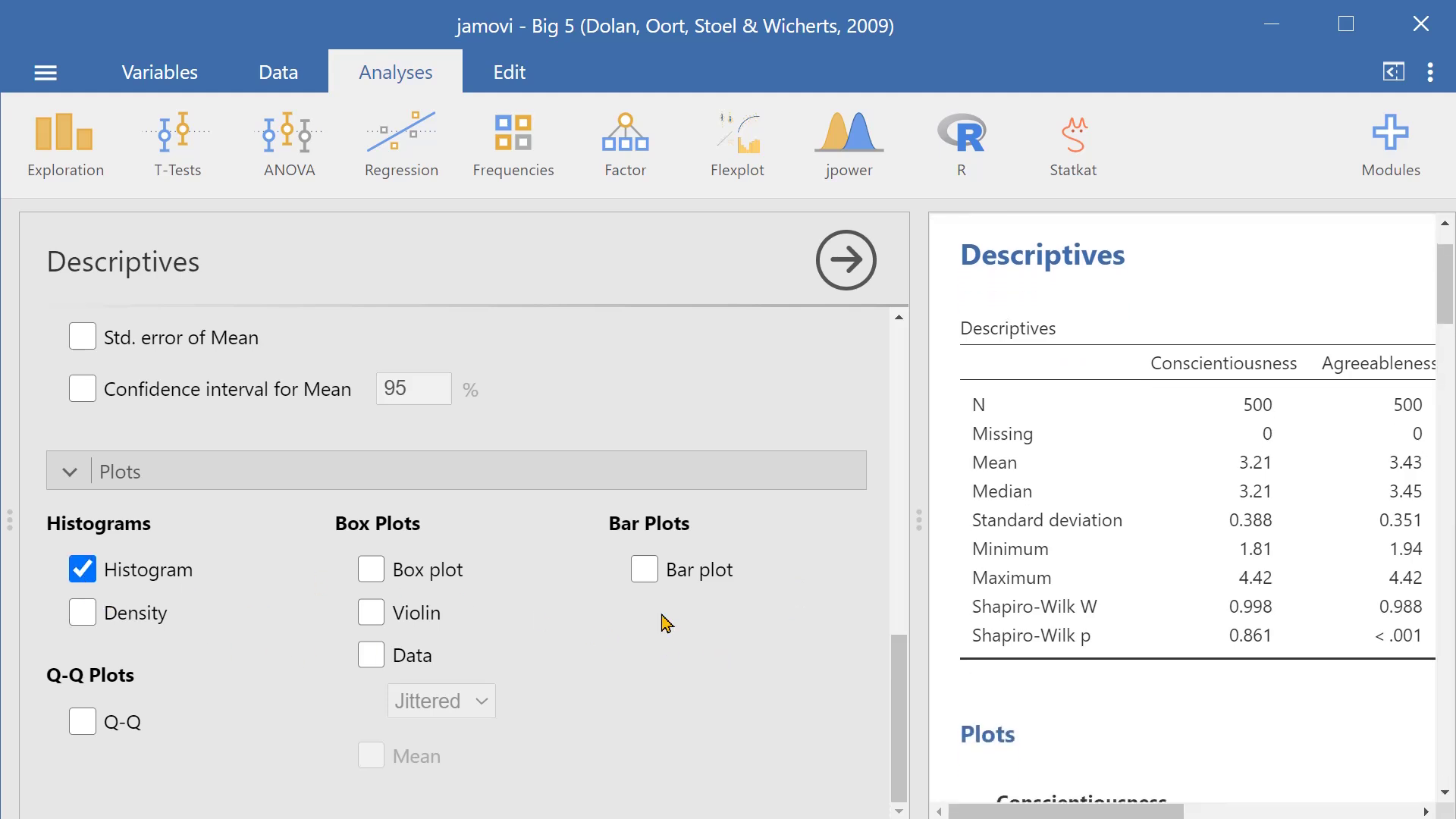
drag(1445, 315, 1444, 397)
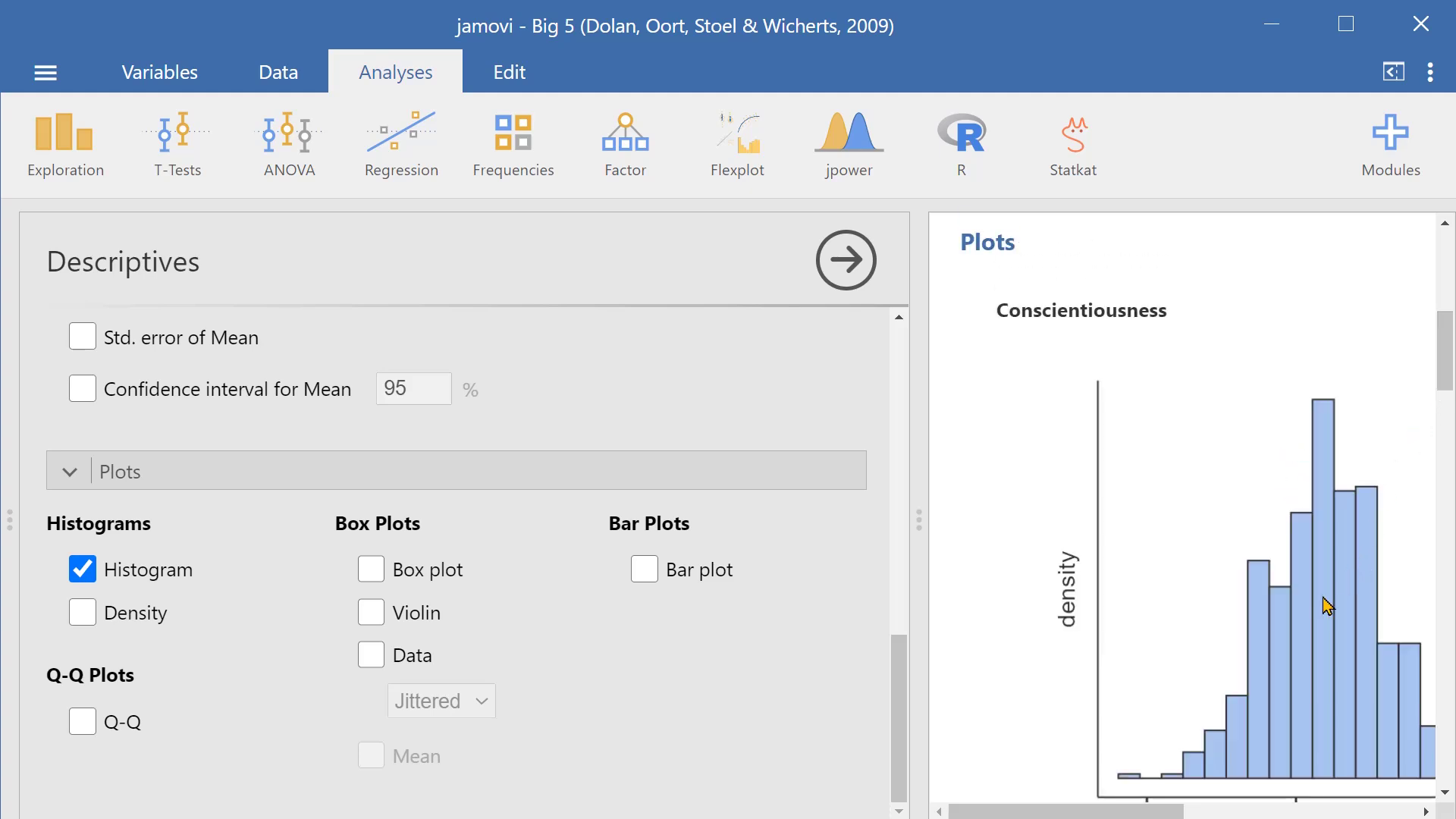
drag(1167, 812, 1242, 809)
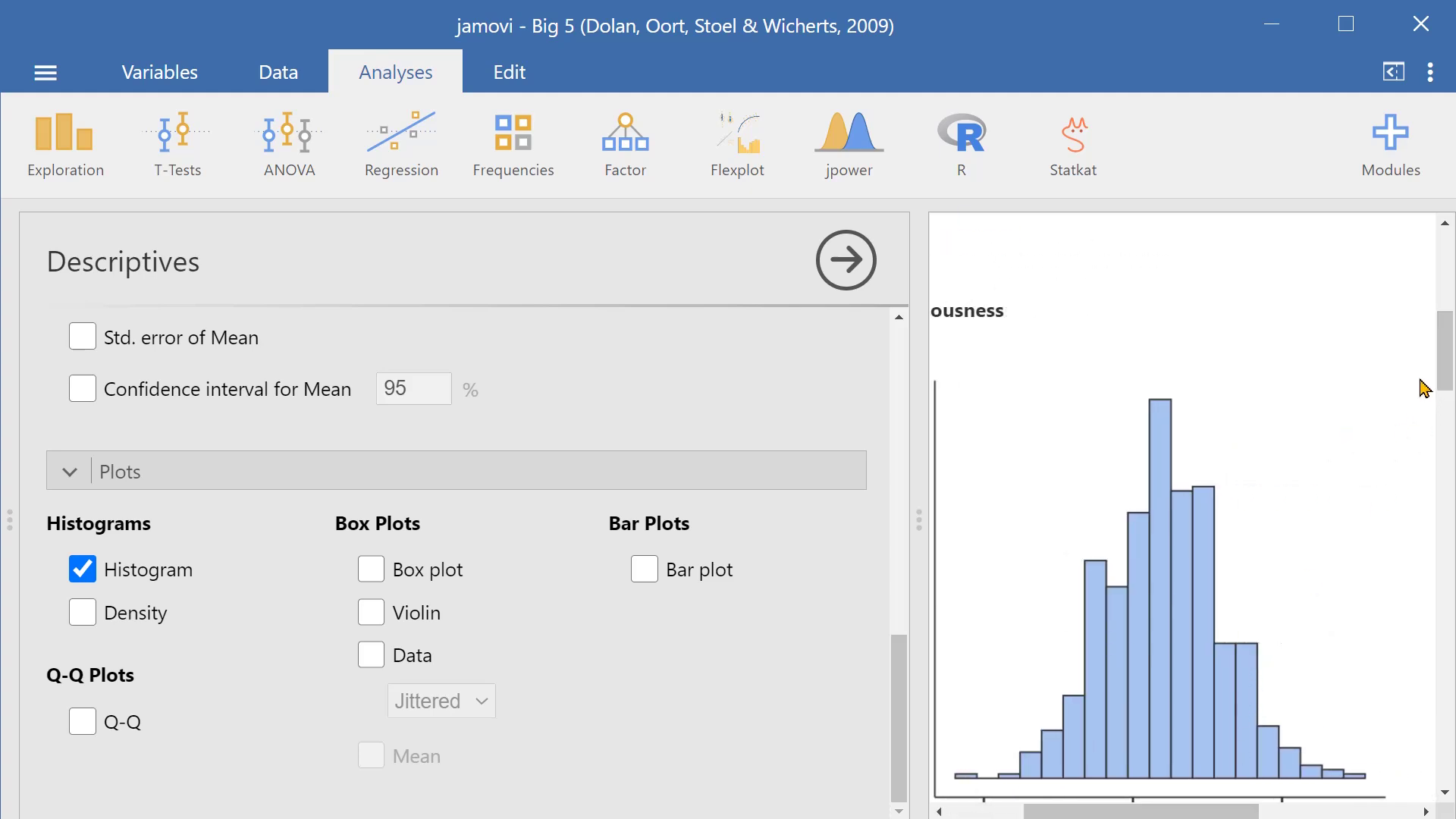
drag(1445, 369, 1416, 737)
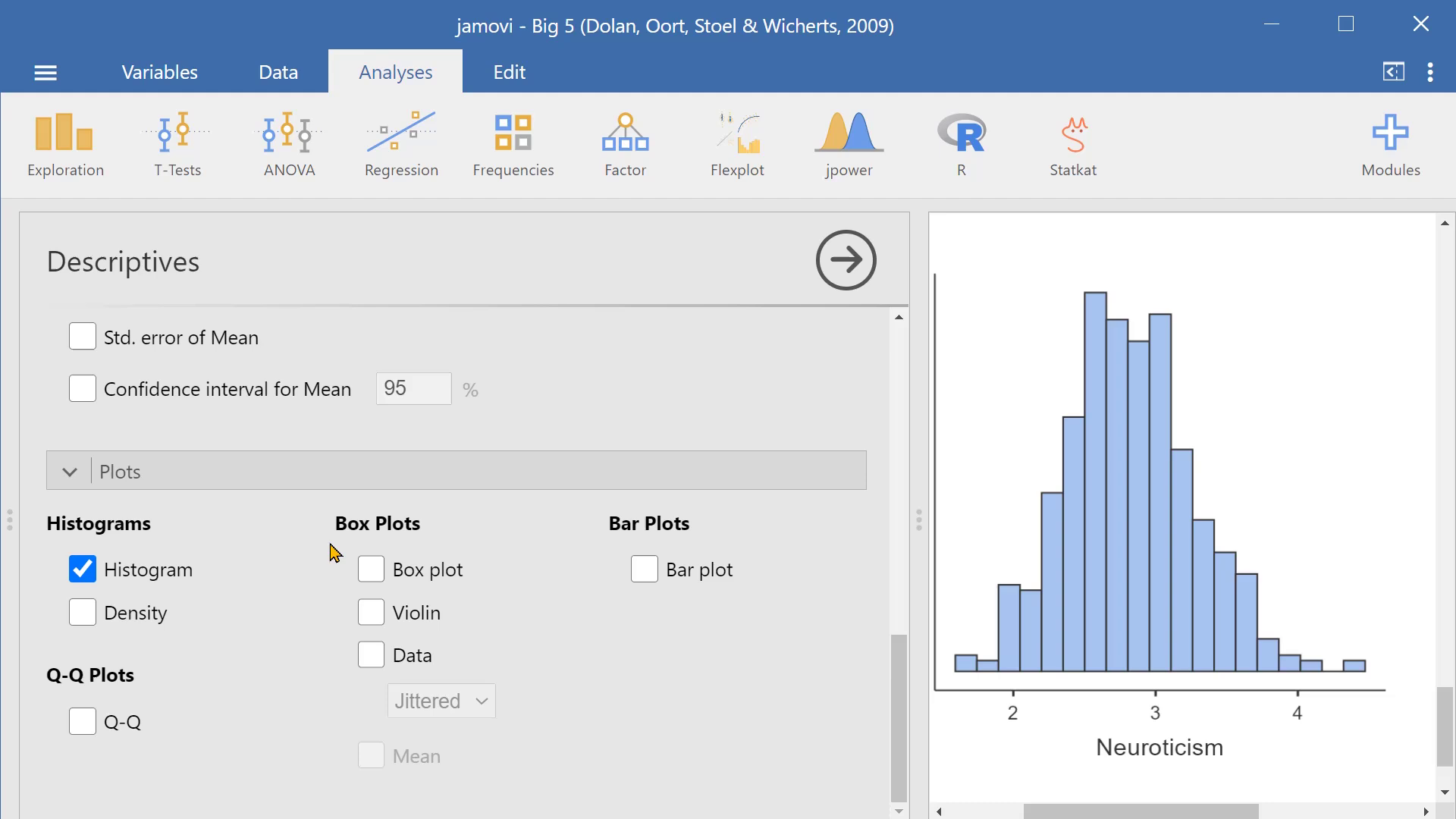
click(87, 621)
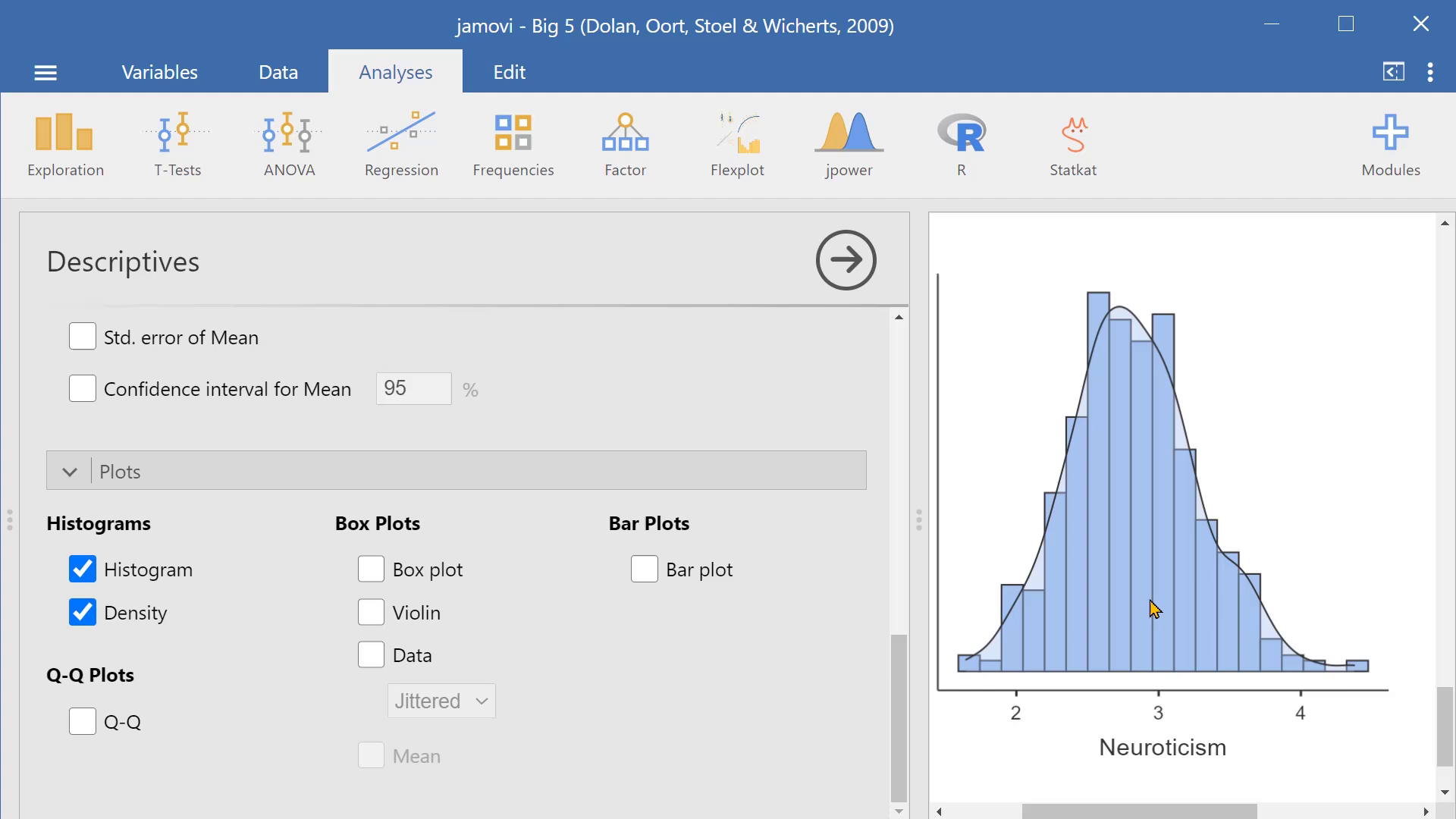
drag(1438, 752, 1449, 288)
Tick Mode, Sum, Range and Std. error of Mean, then widen the results to show all columns.
scroll(903, 577, up, 5)
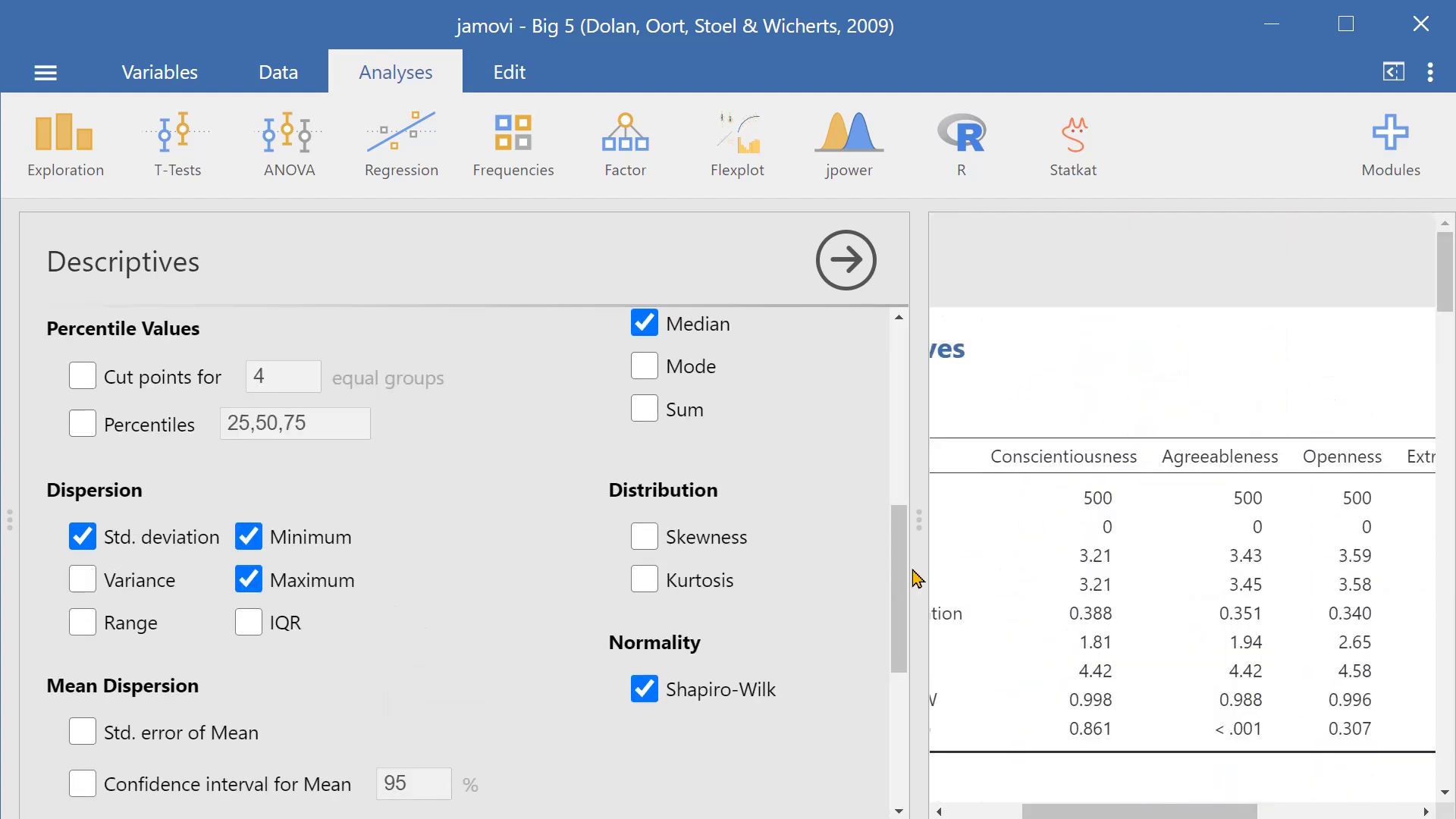
click(646, 367)
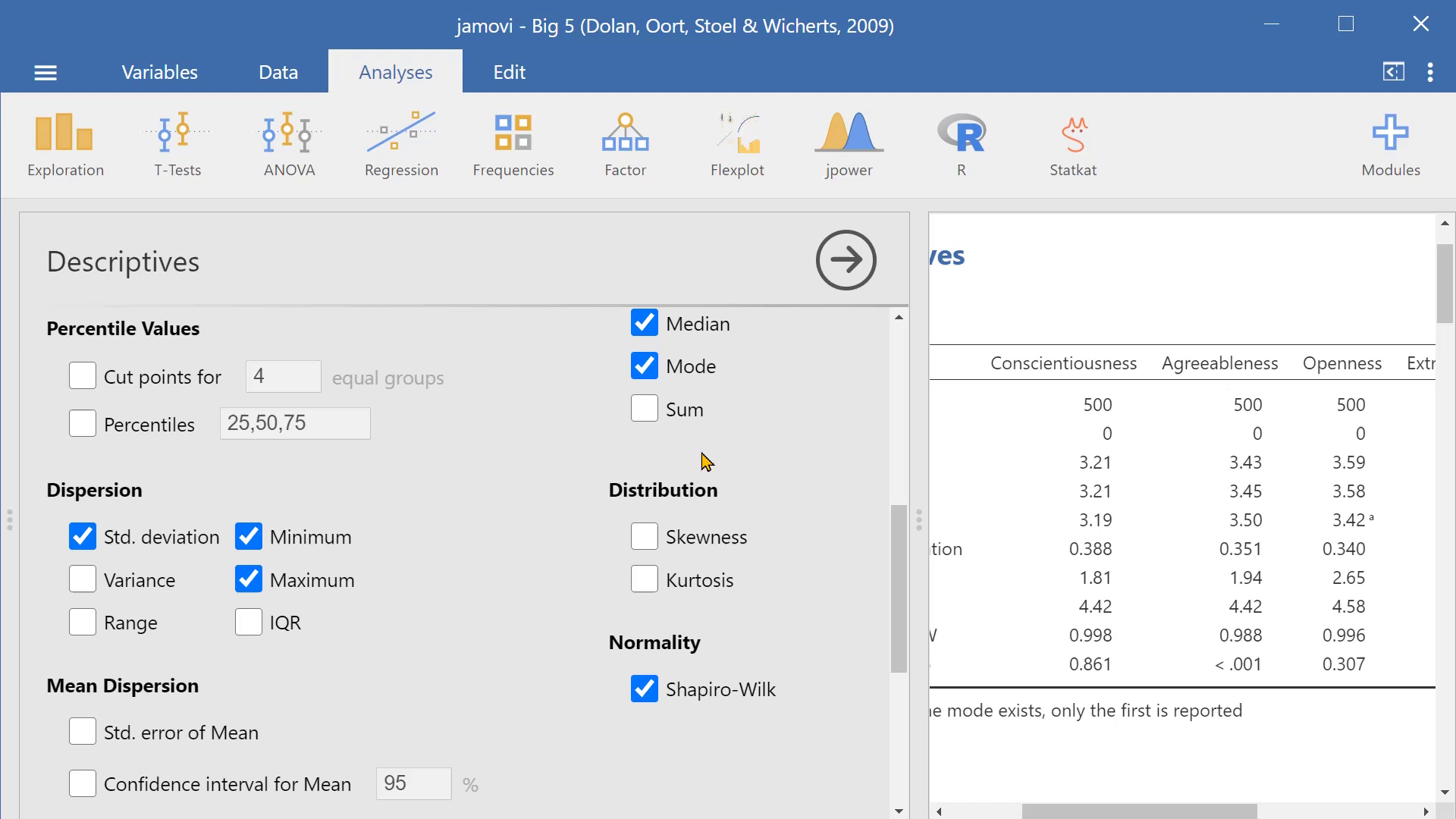
click(645, 410)
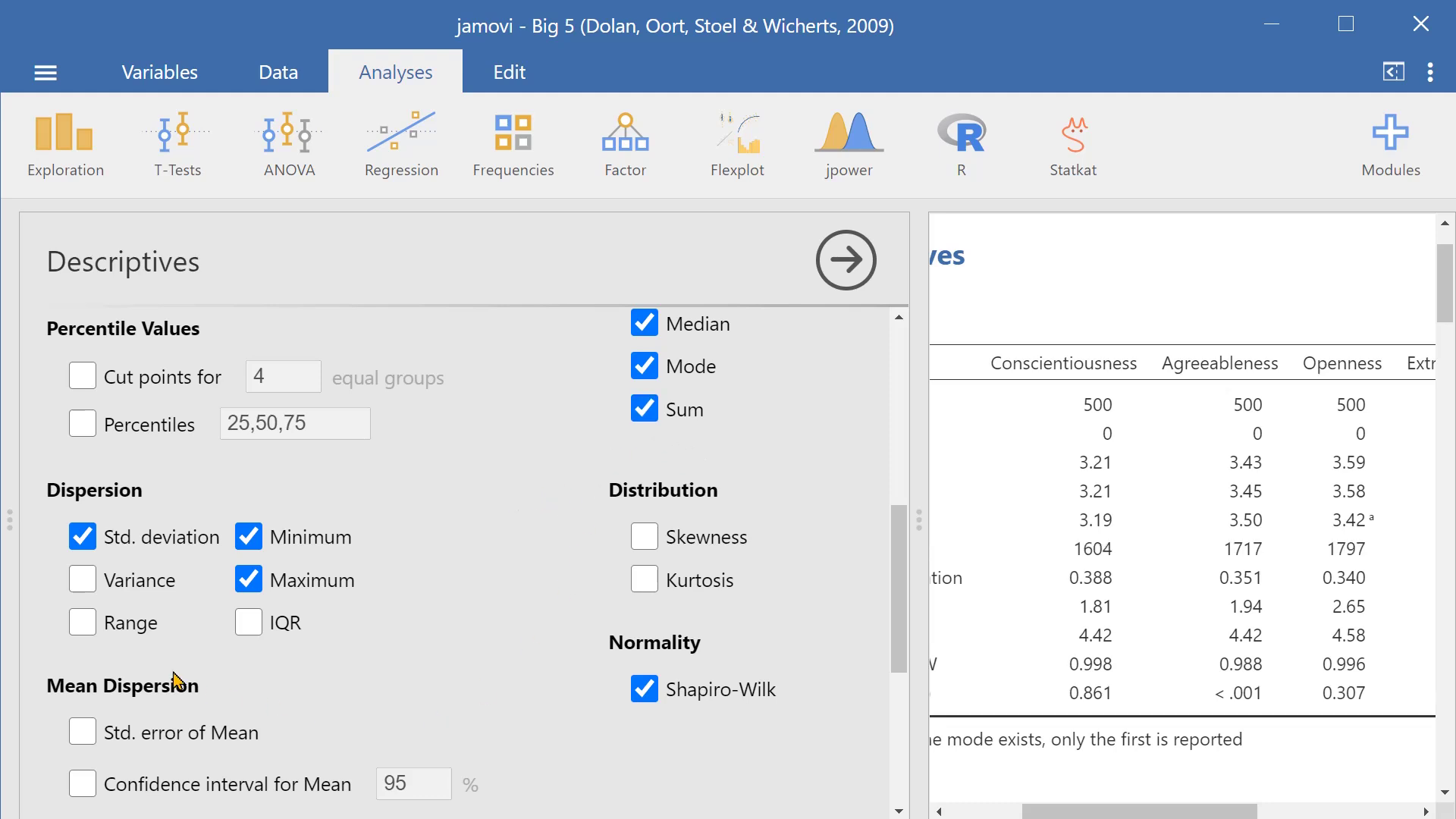
click(82, 623)
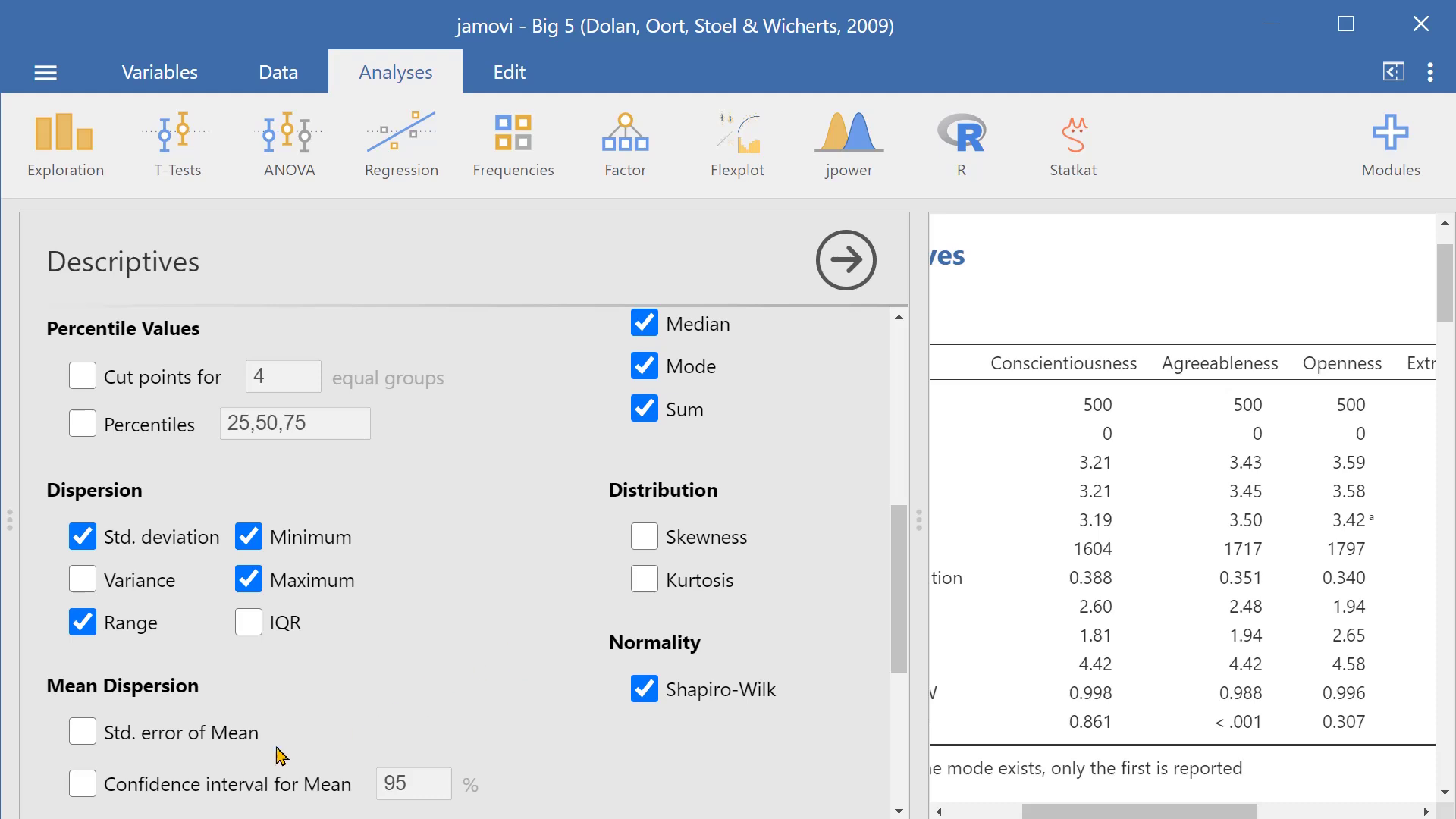
click(85, 734)
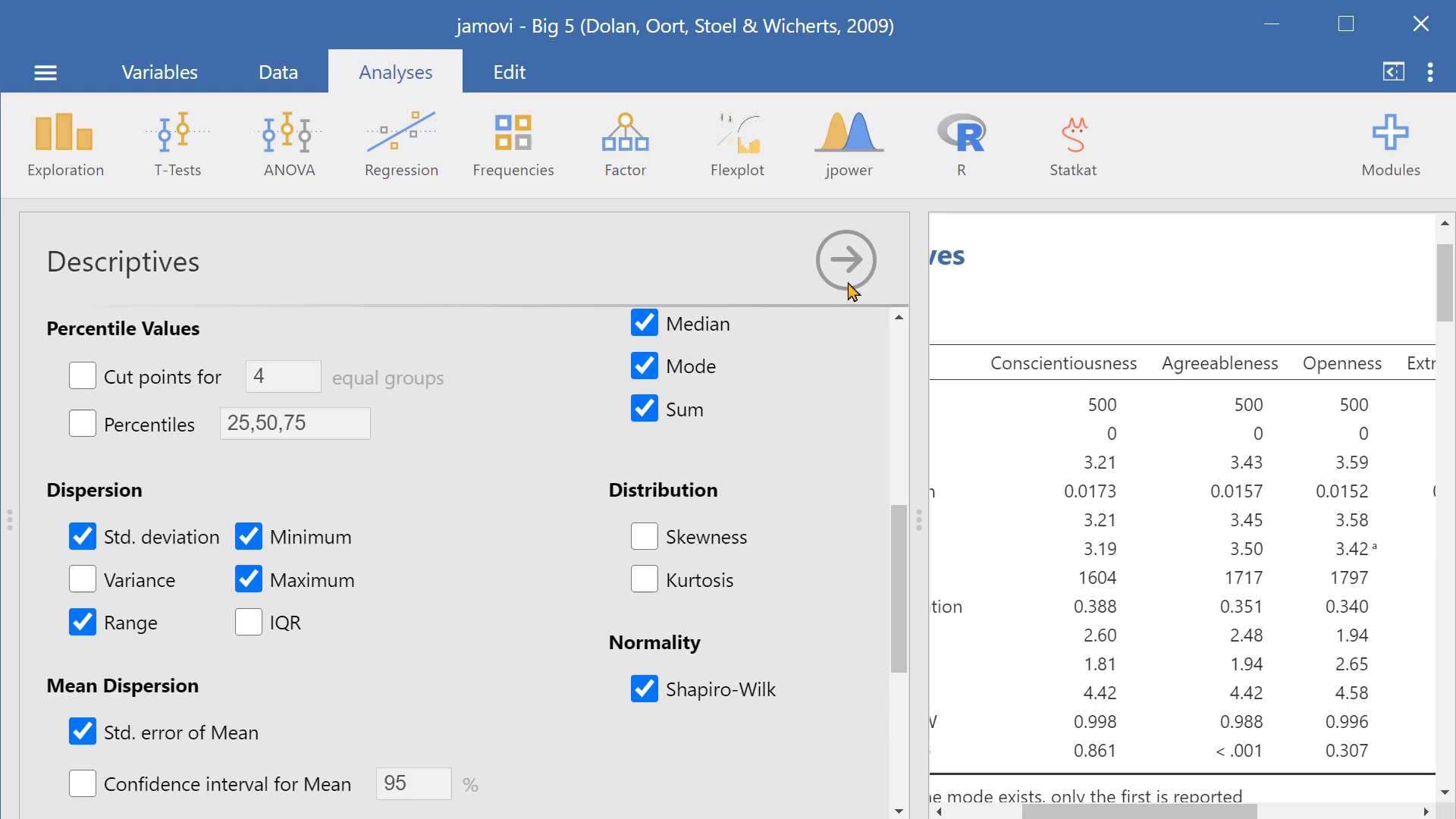
click(850, 282)
drag(917, 523, 435, 538)
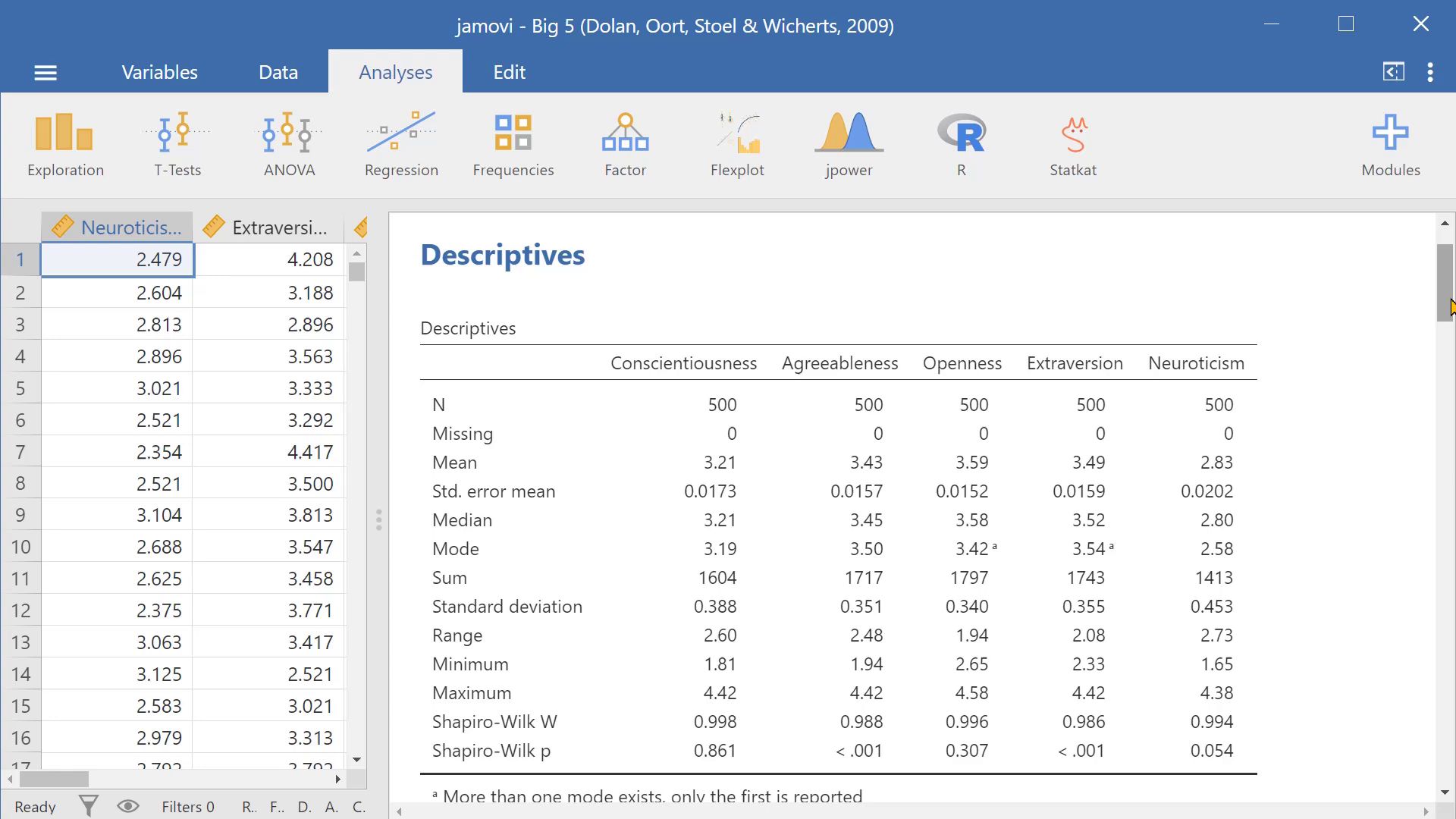
drag(1450, 307, 1450, 315)
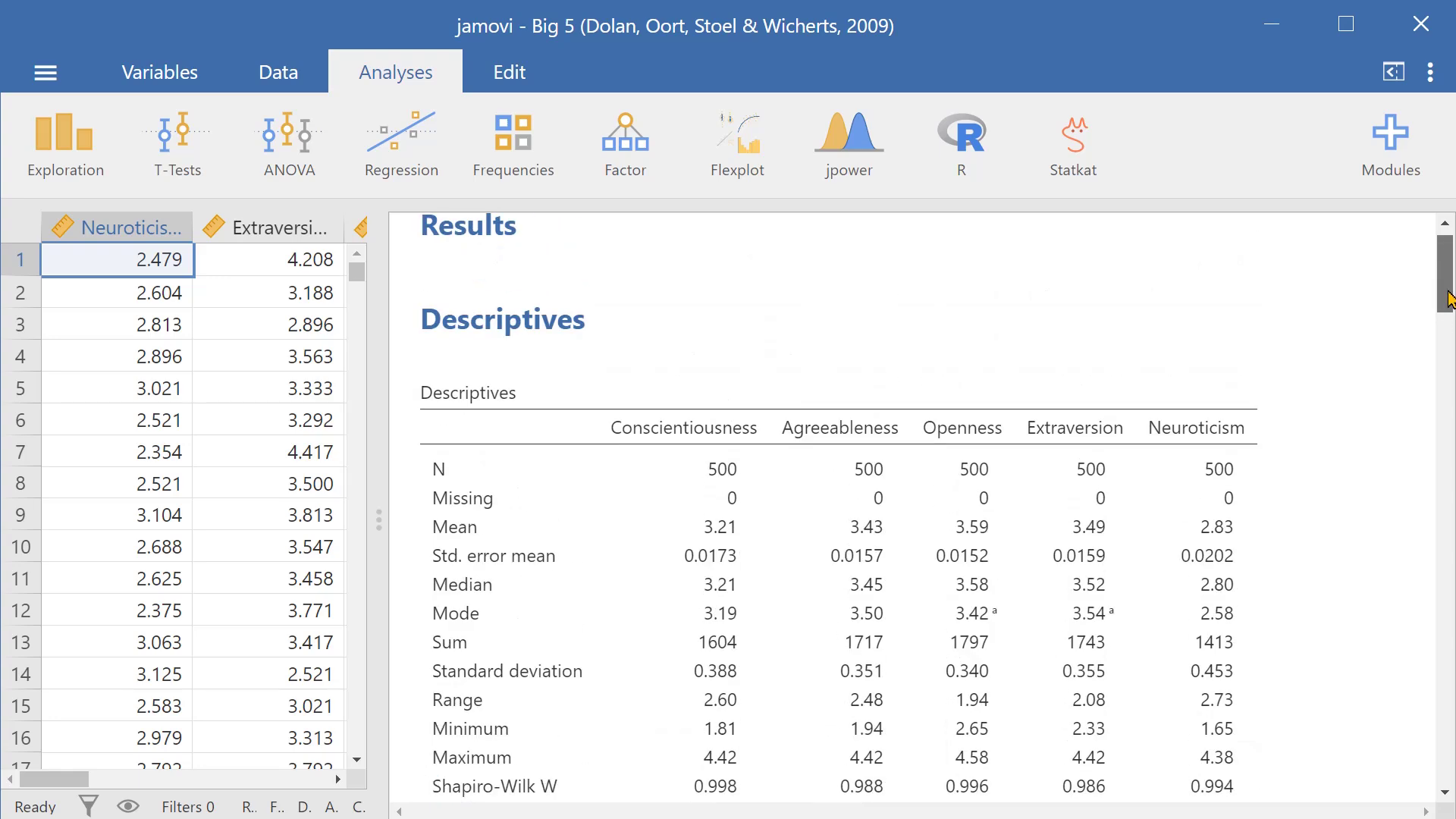
scroll(1449, 298, up, 1)
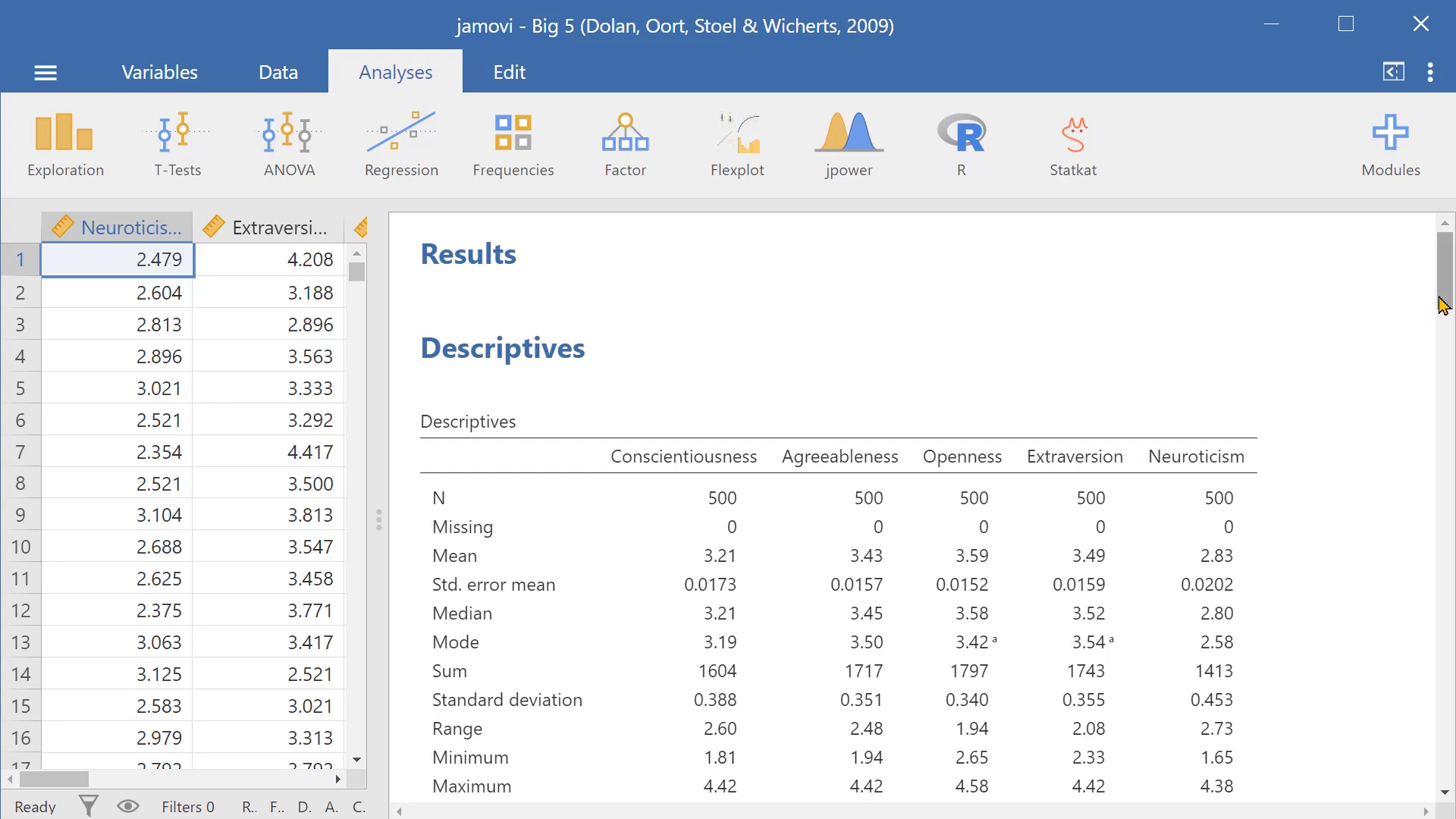
scroll(1448, 292, down, 3)
scroll(1450, 292, up, 3)
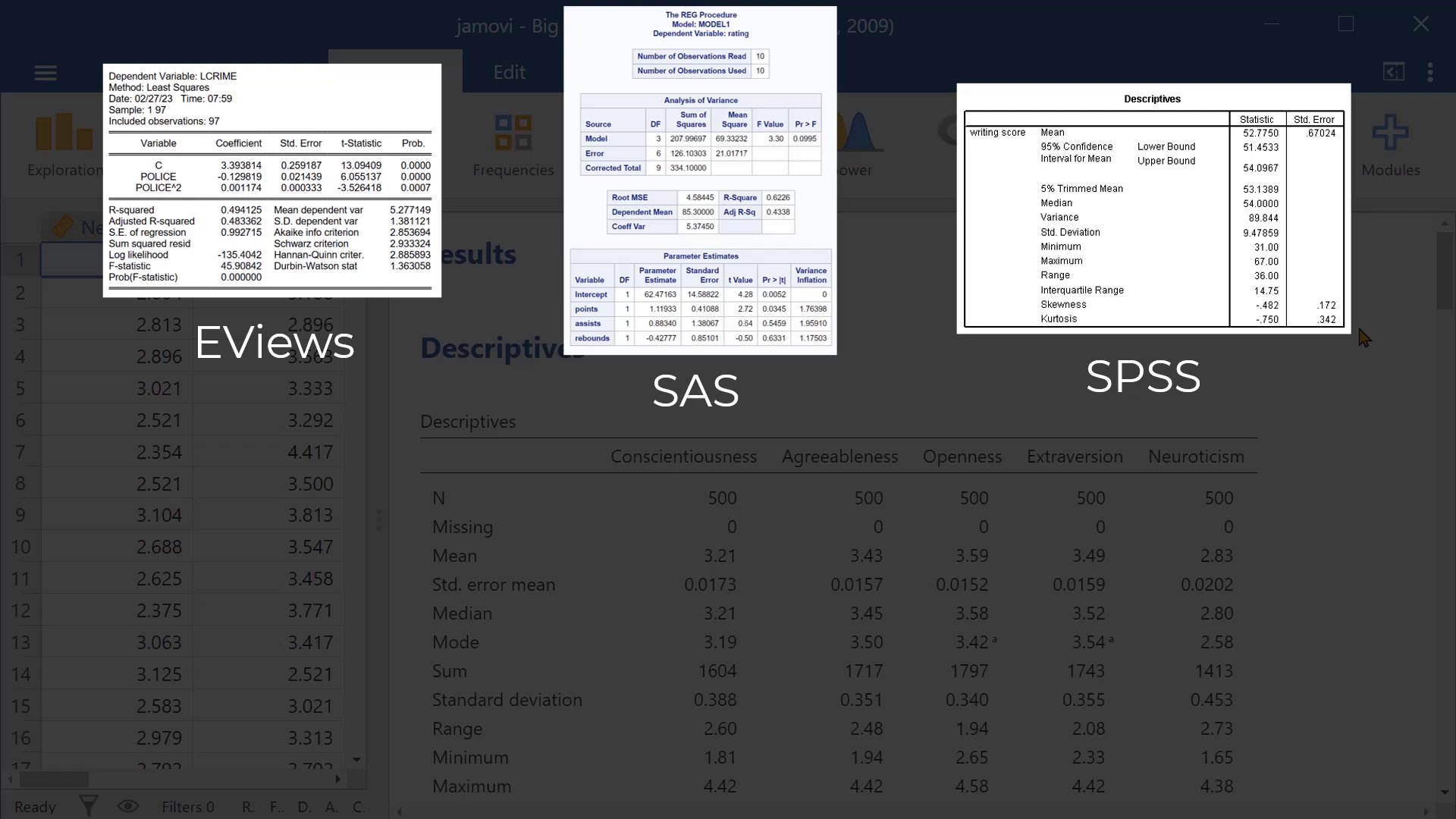
drag(1439, 299, 1448, 330)
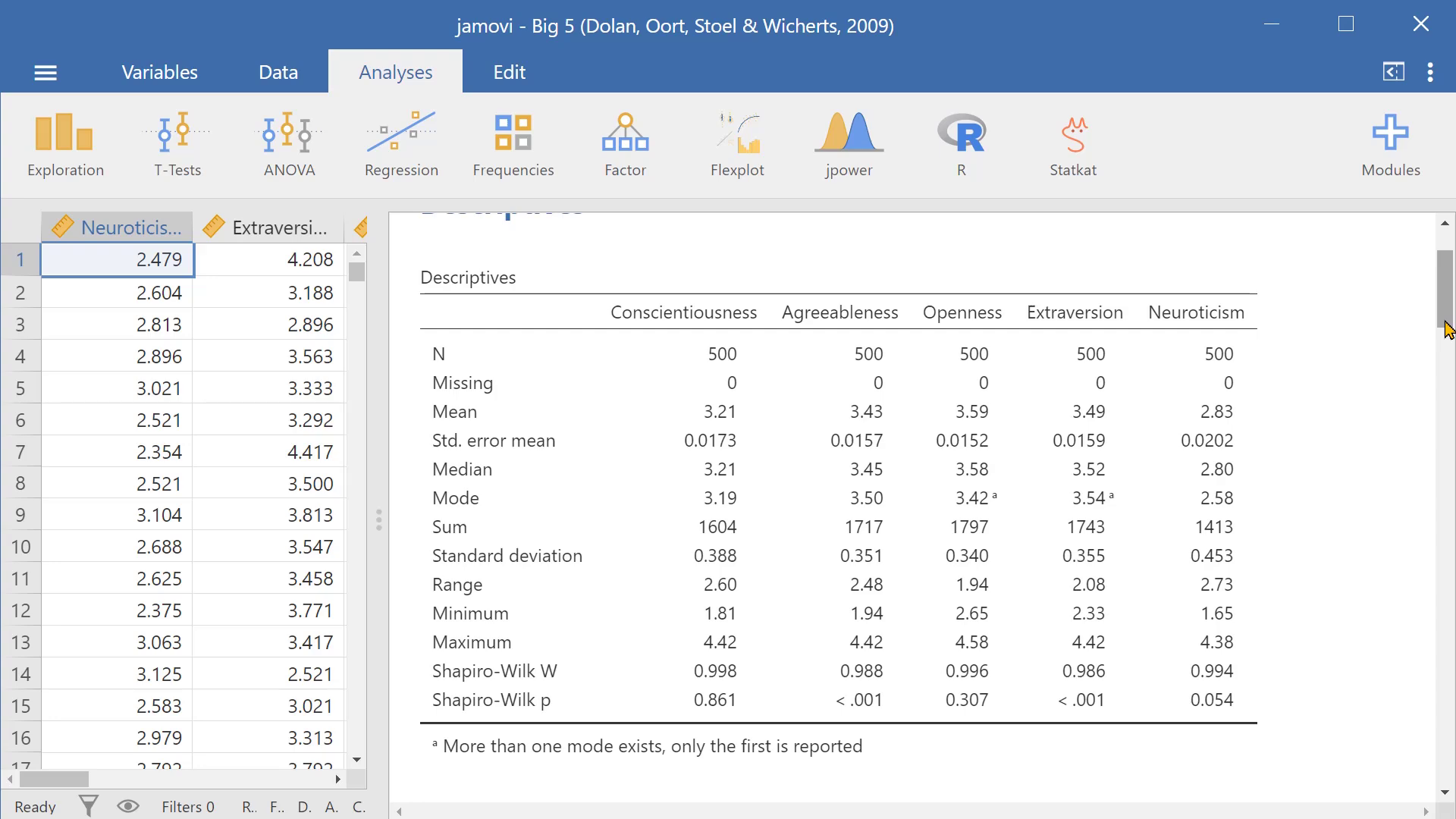
drag(1449, 329, 1433, 412)
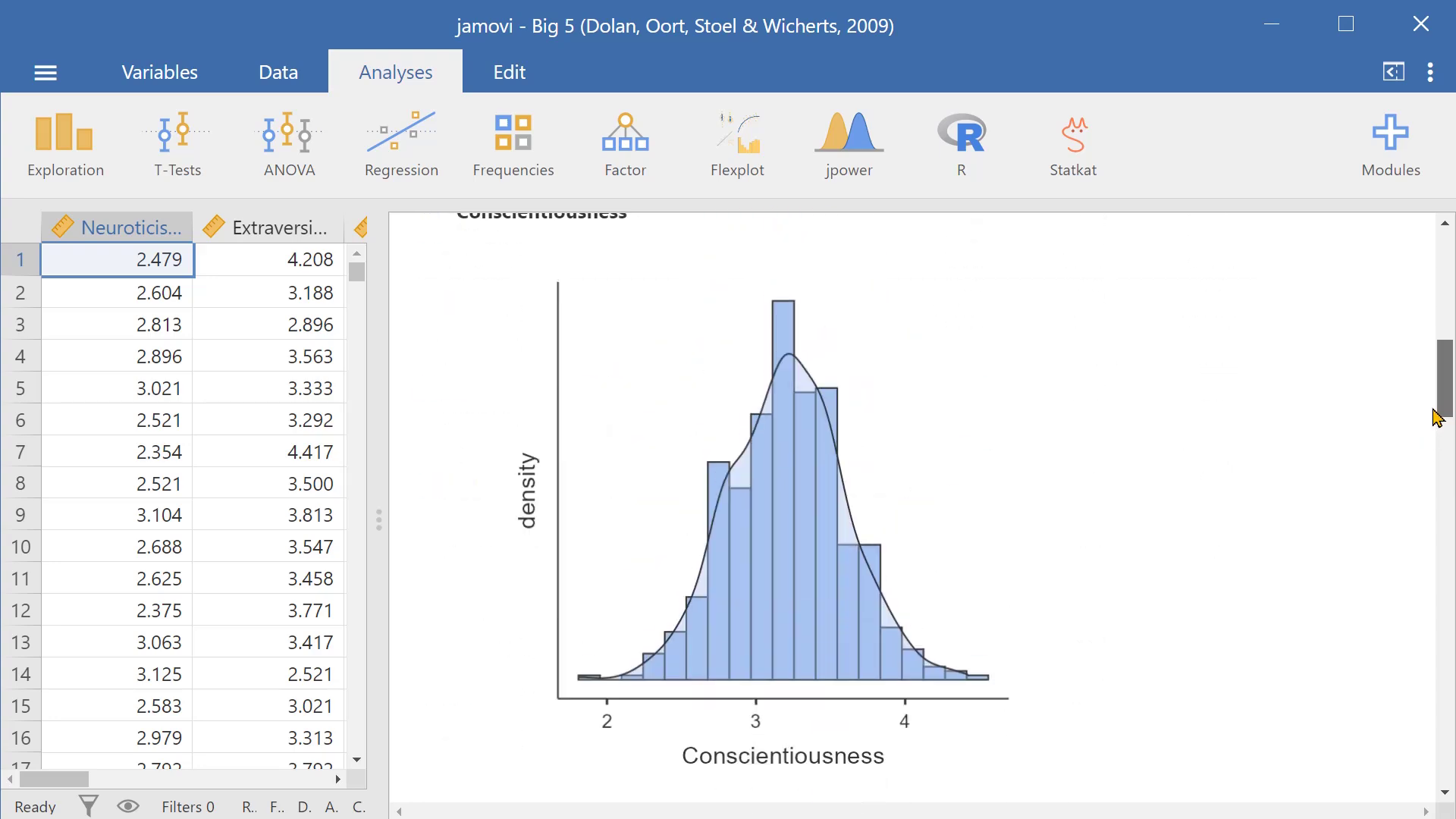
Untick Density and Histogram in the Descriptives plot options.
click(702, 497)
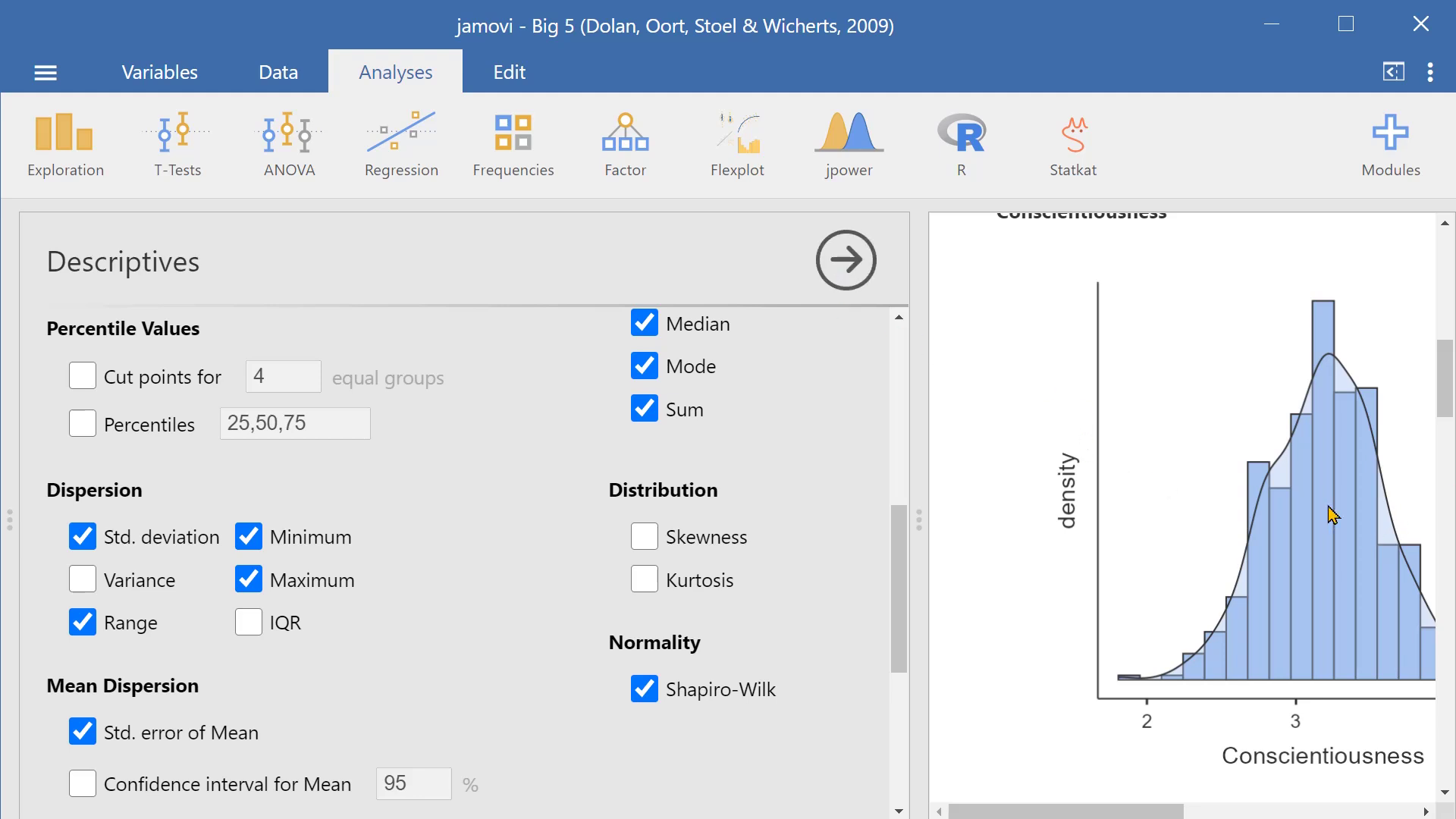
scroll(792, 553, down, 5)
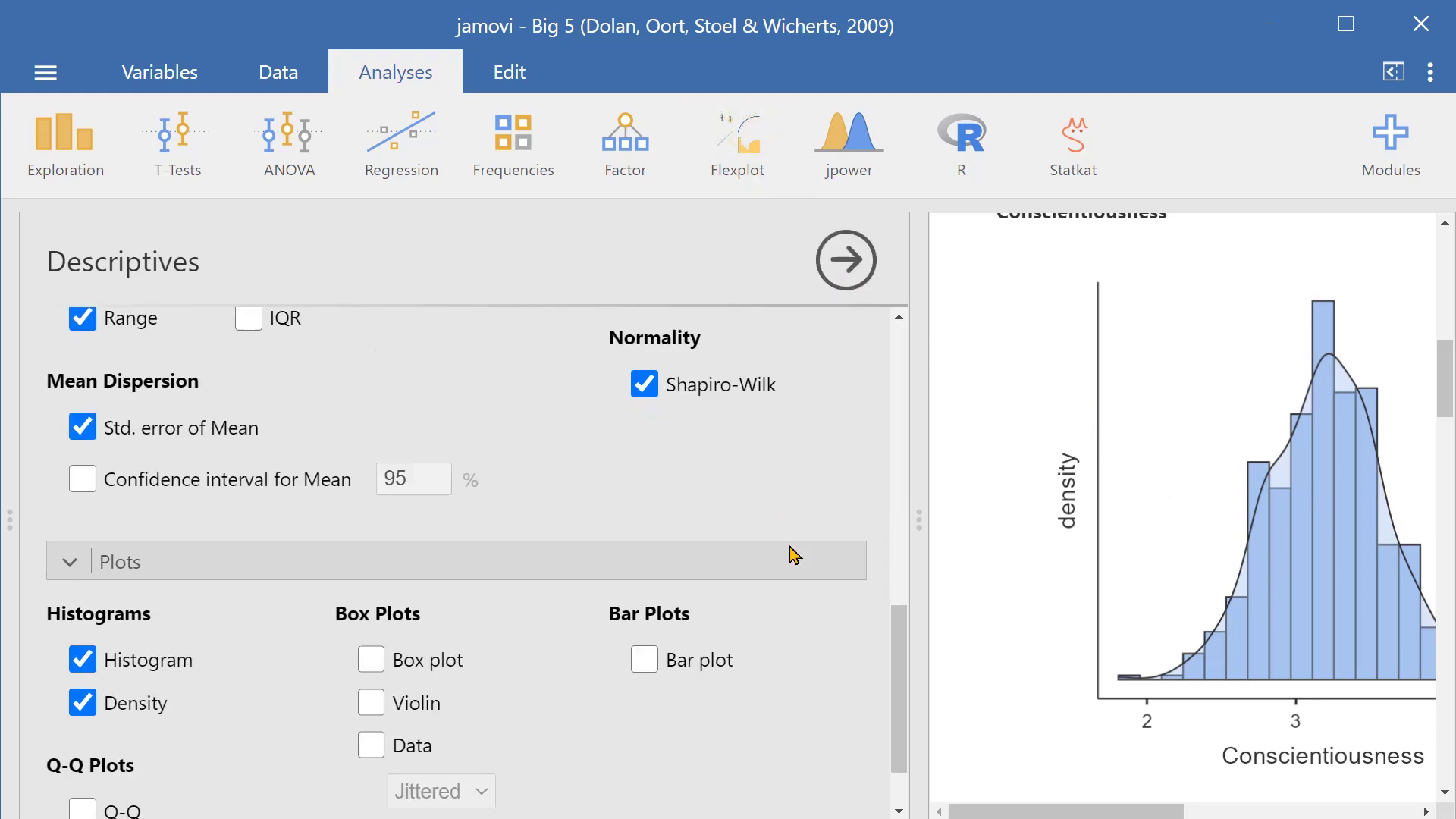
click(82, 613)
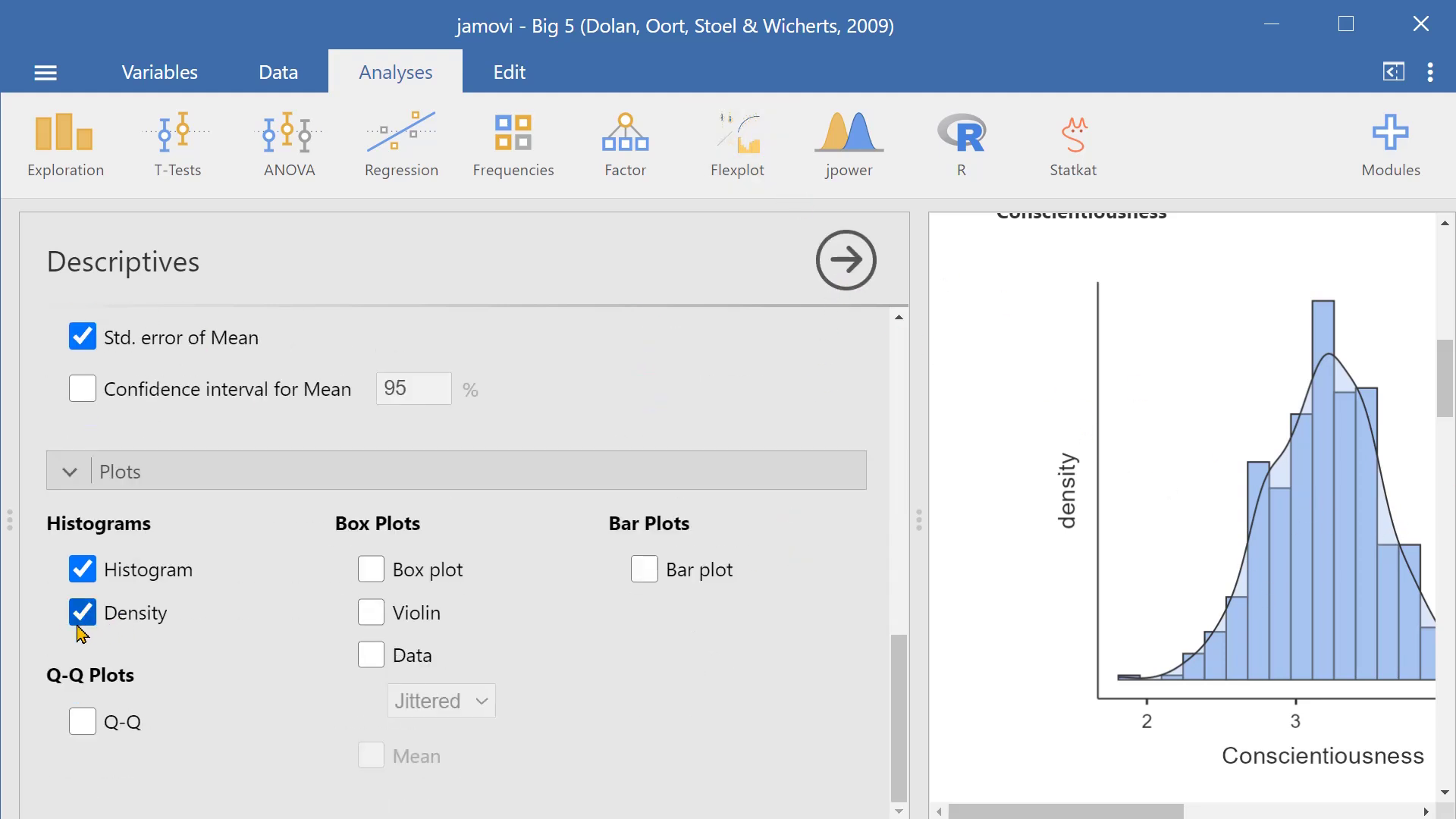
click(82, 569)
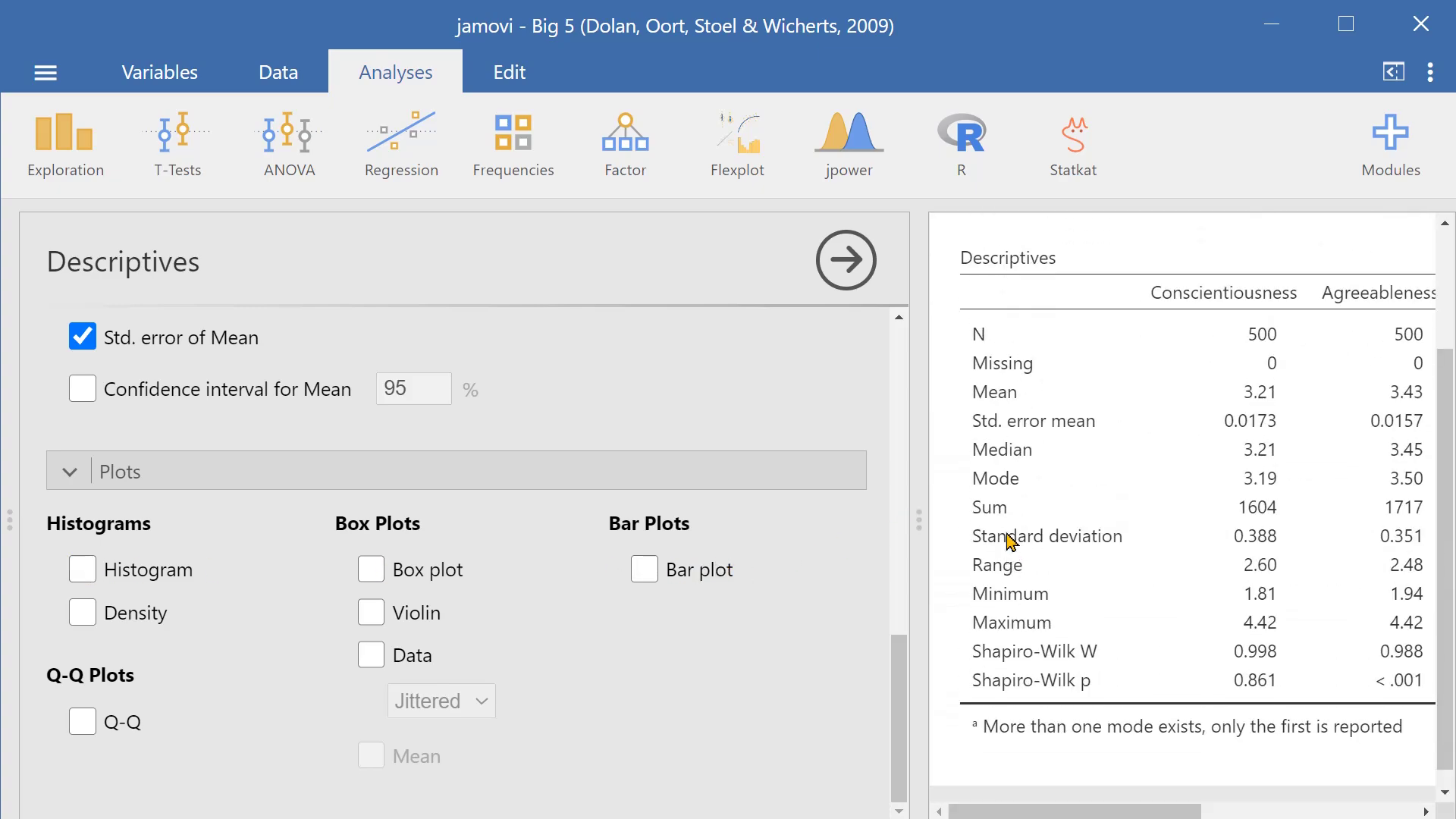
click(856, 271)
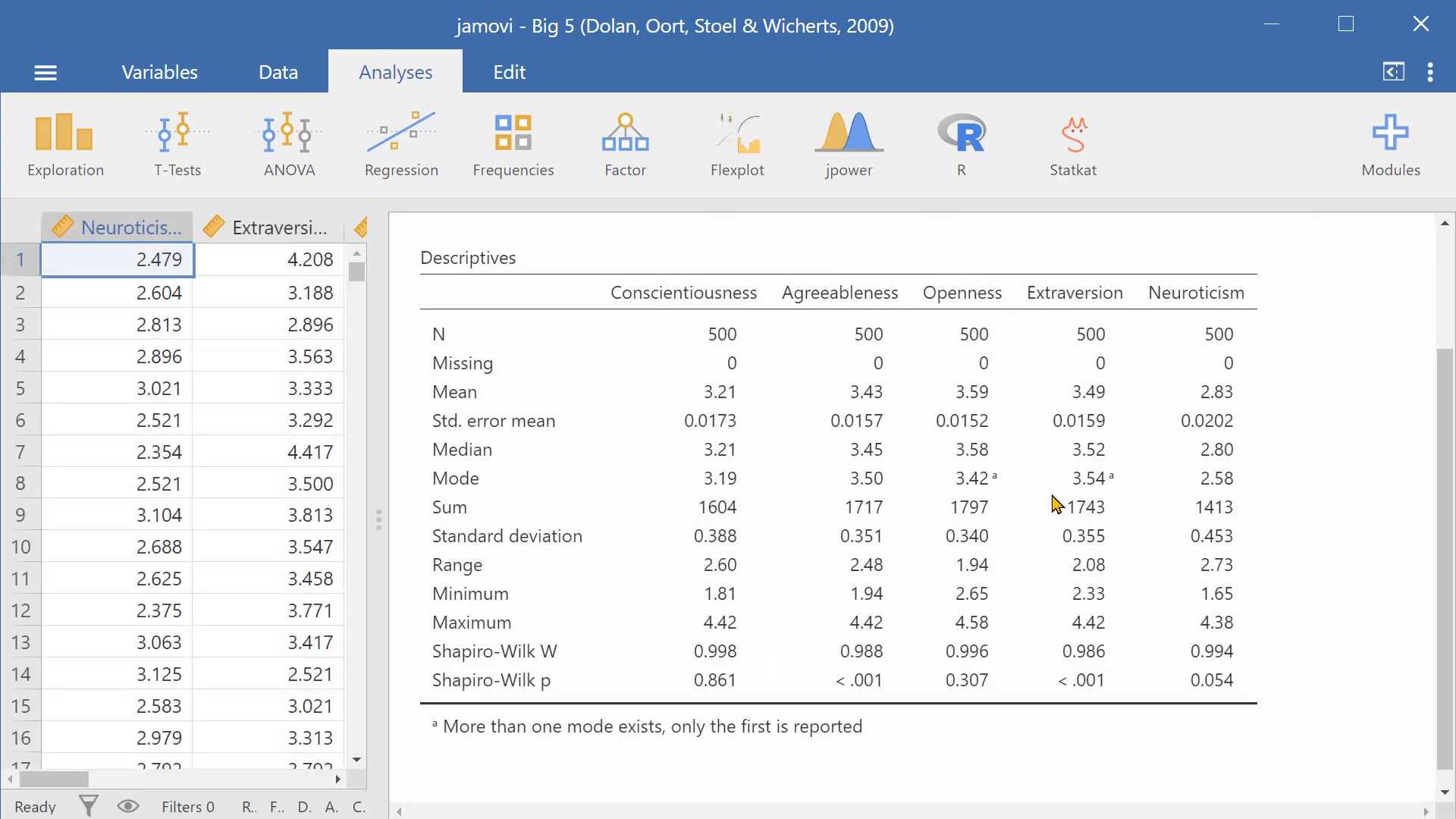
scroll(1385, 493, up, 2)
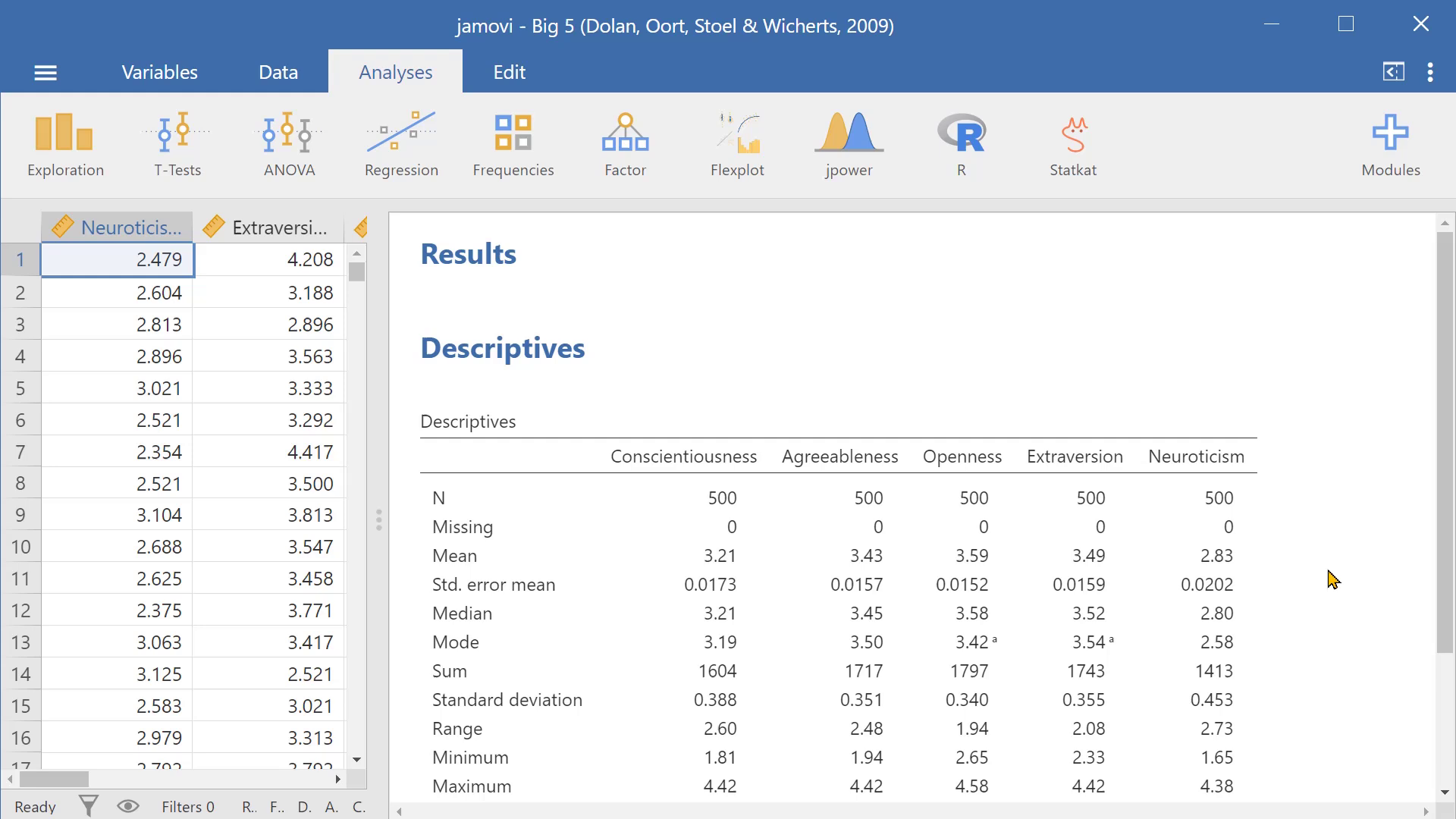